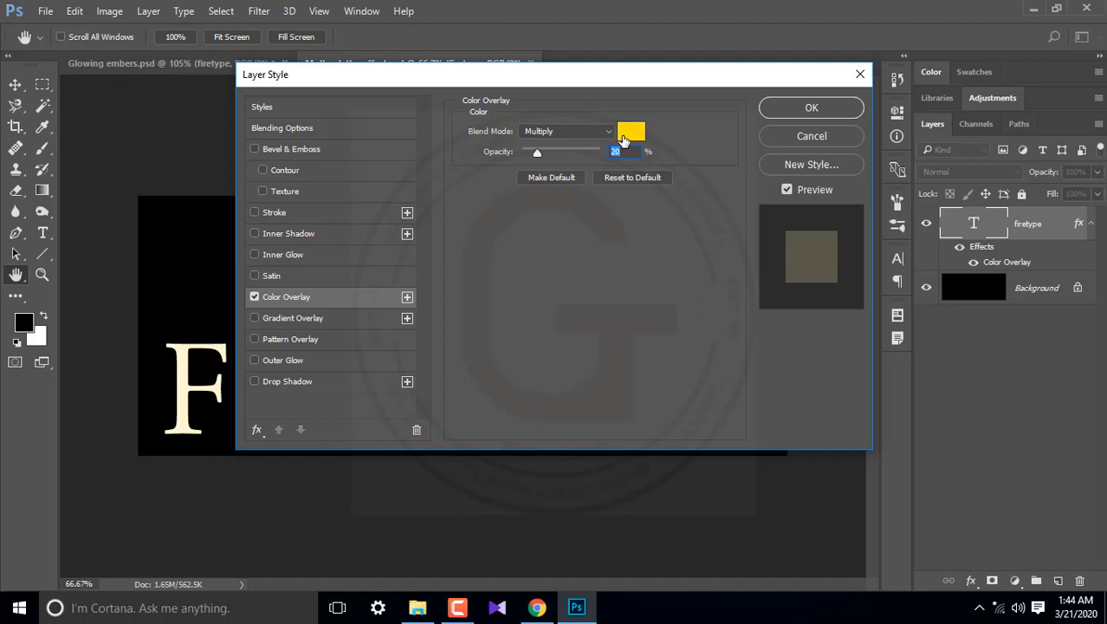
Set the Color Overlay colour of the firetype layer to hue 30° and saturation 100%
click(629, 134)
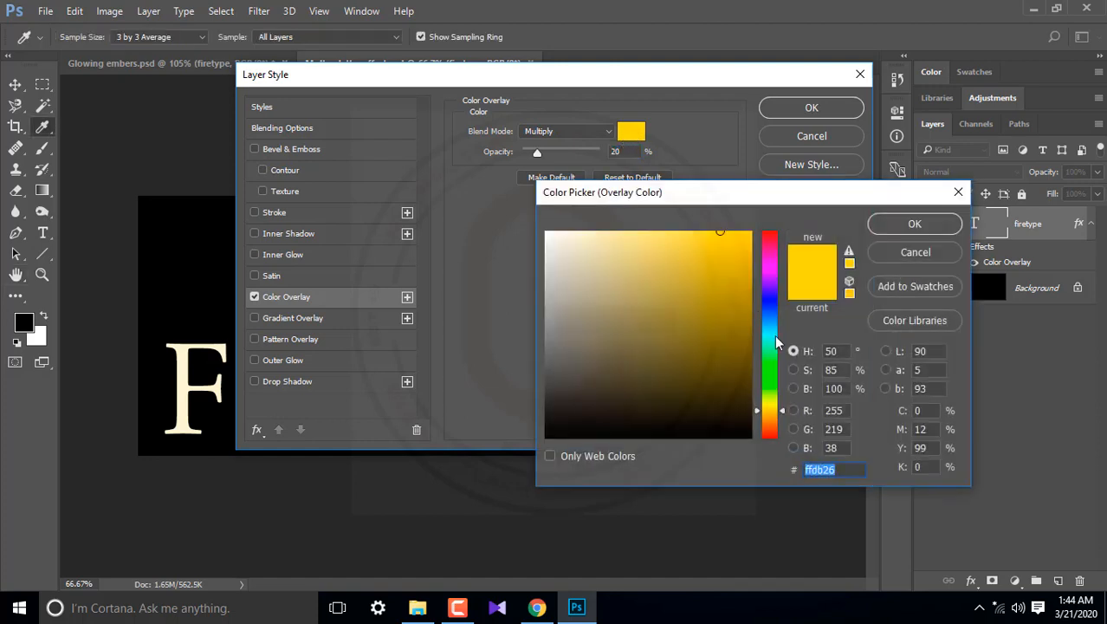
click(832, 351)
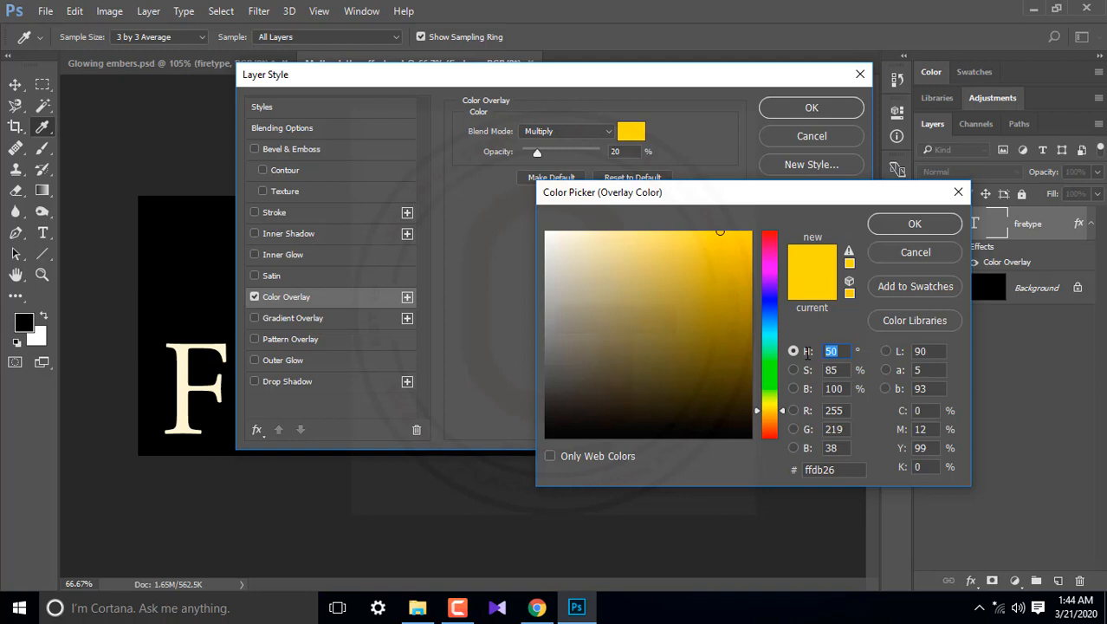
text(30)
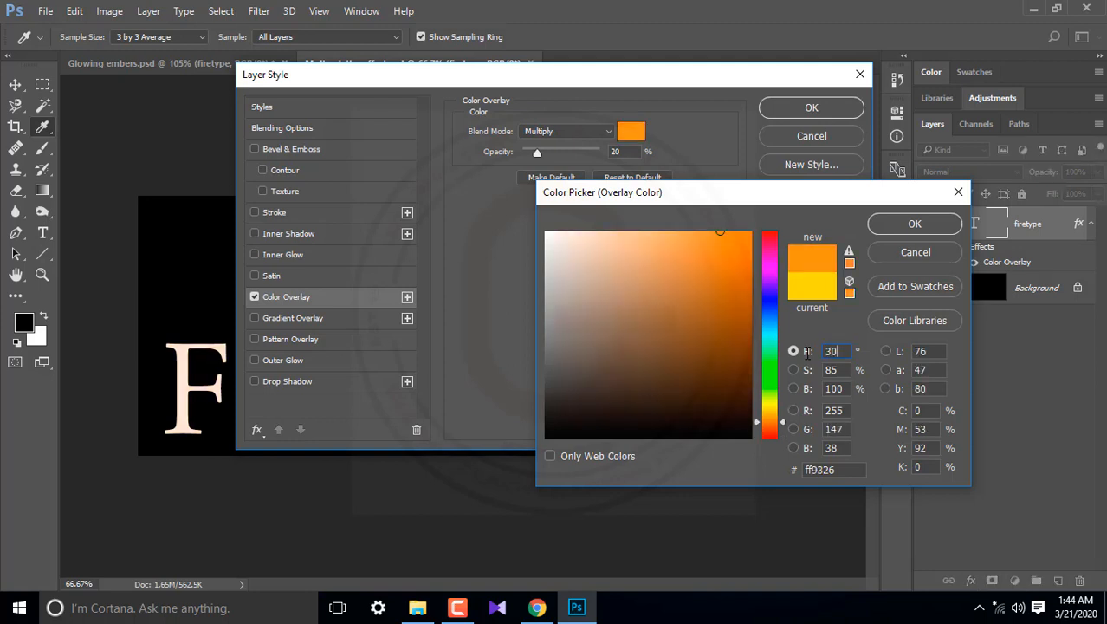
key(Tab)
text(100)
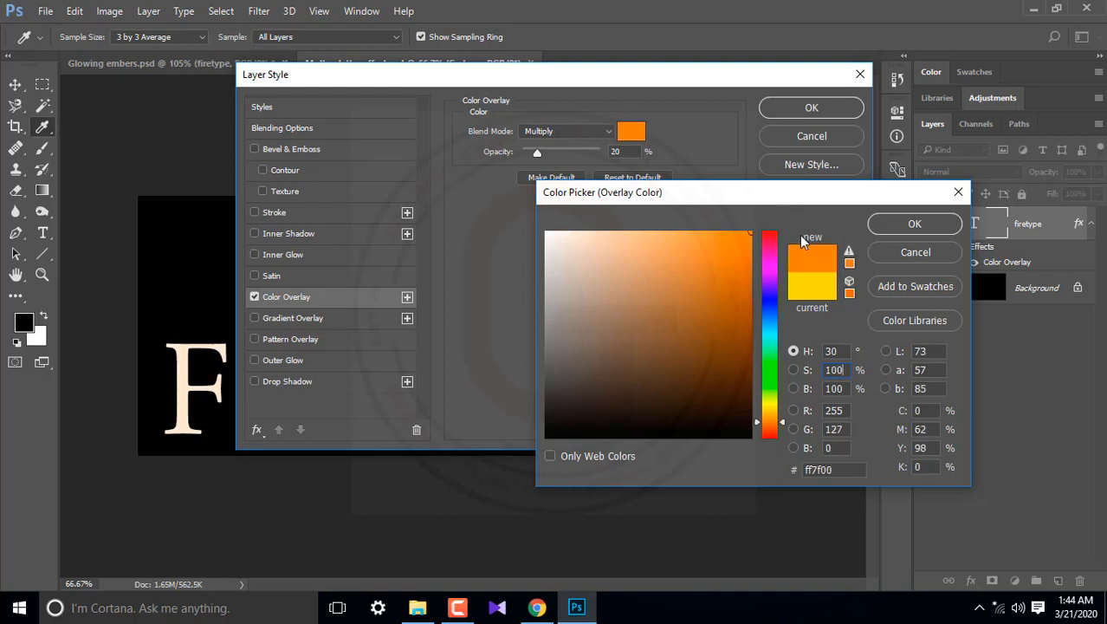
click(911, 226)
Set the Color Overlay opacity to 100% and move the Layer Style dialog to uncover more of the text
double_click(617, 151)
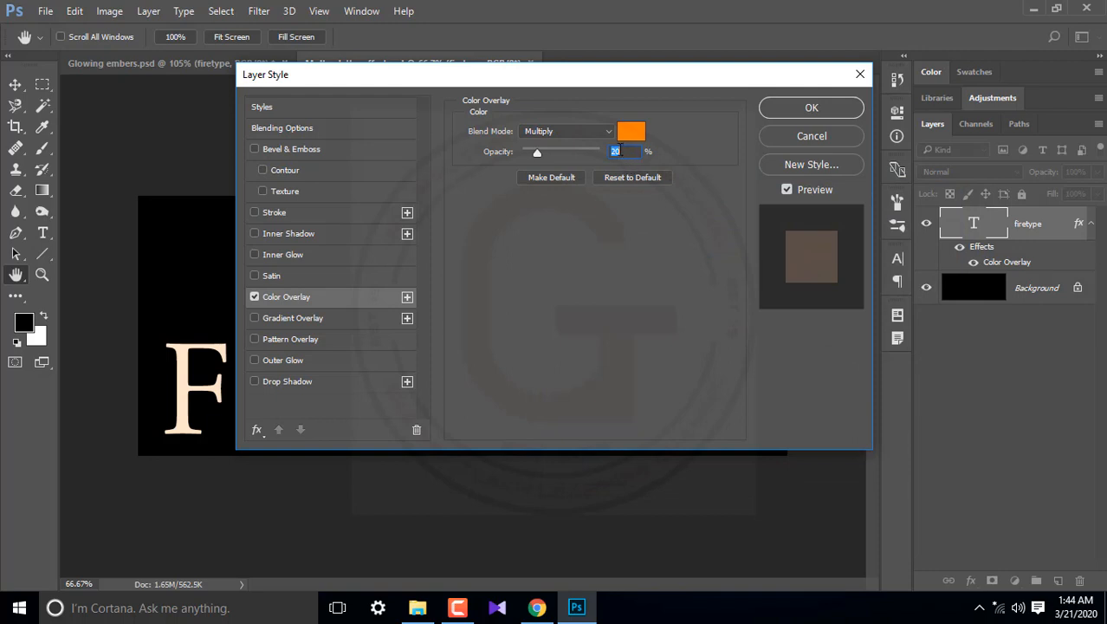
text(100)
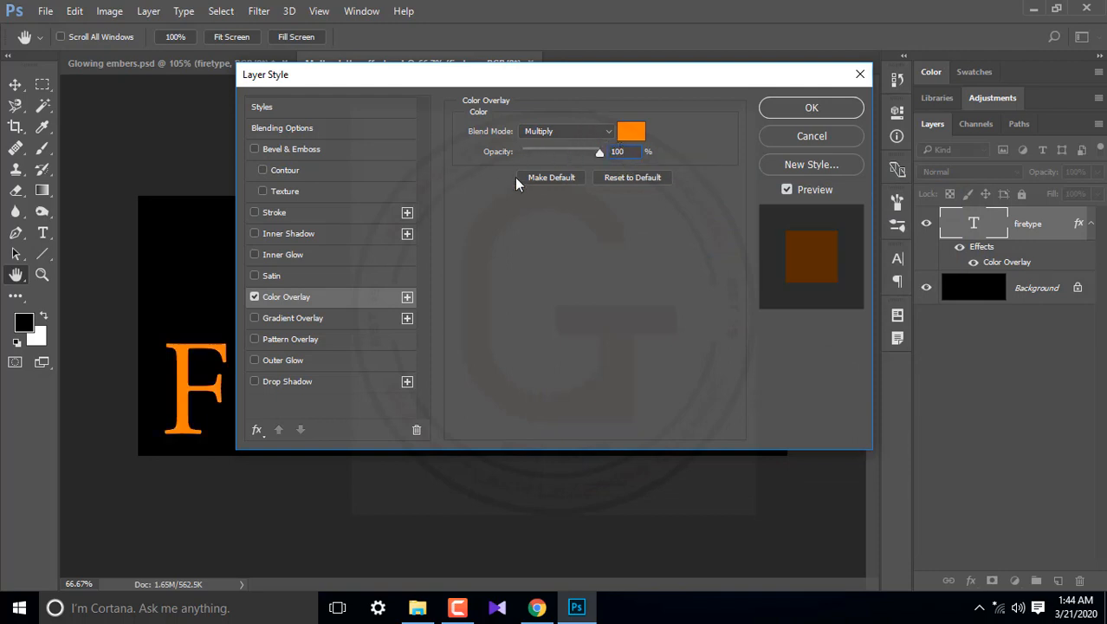
drag(648, 80, 802, 76)
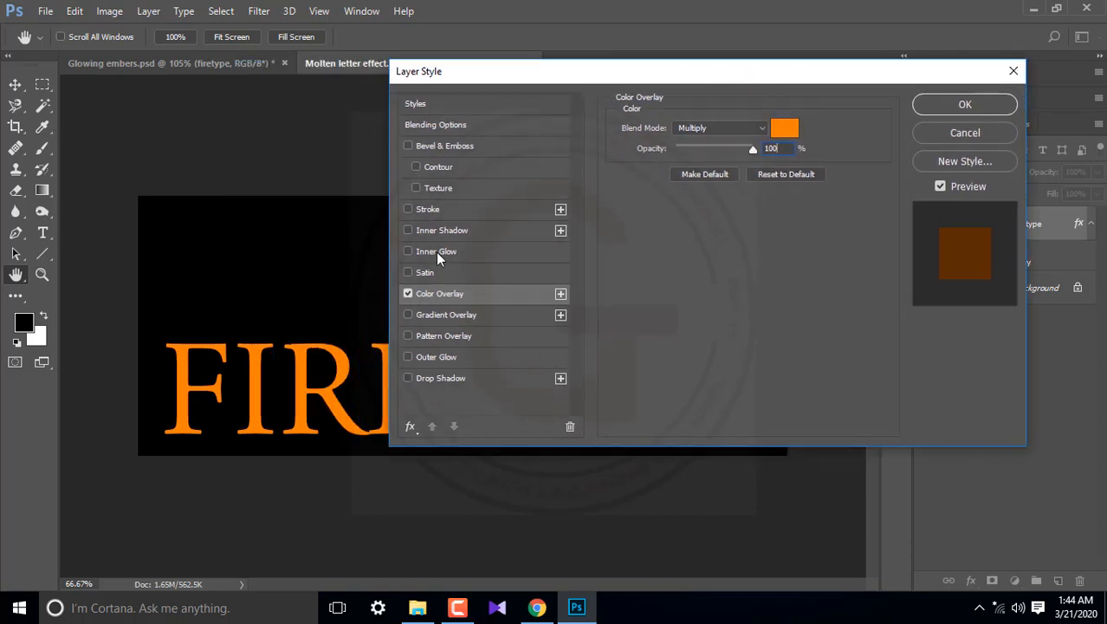
Add an Inner Glow effect to the text and set its colour to hue 50° and saturation 100%
click(428, 252)
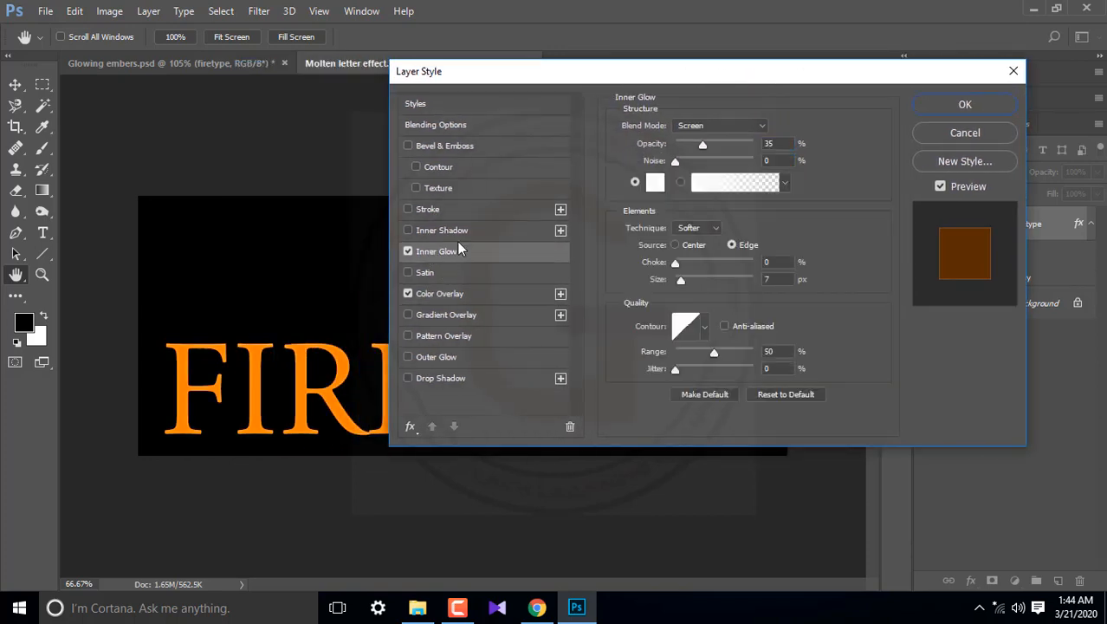
drag(716, 82, 823, 90)
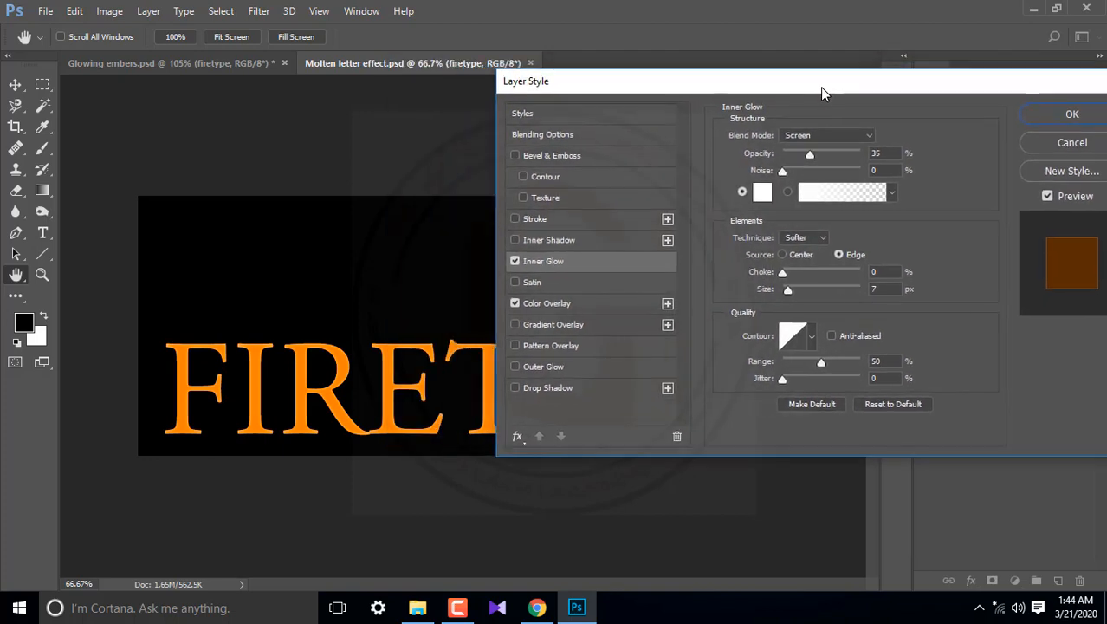
click(754, 197)
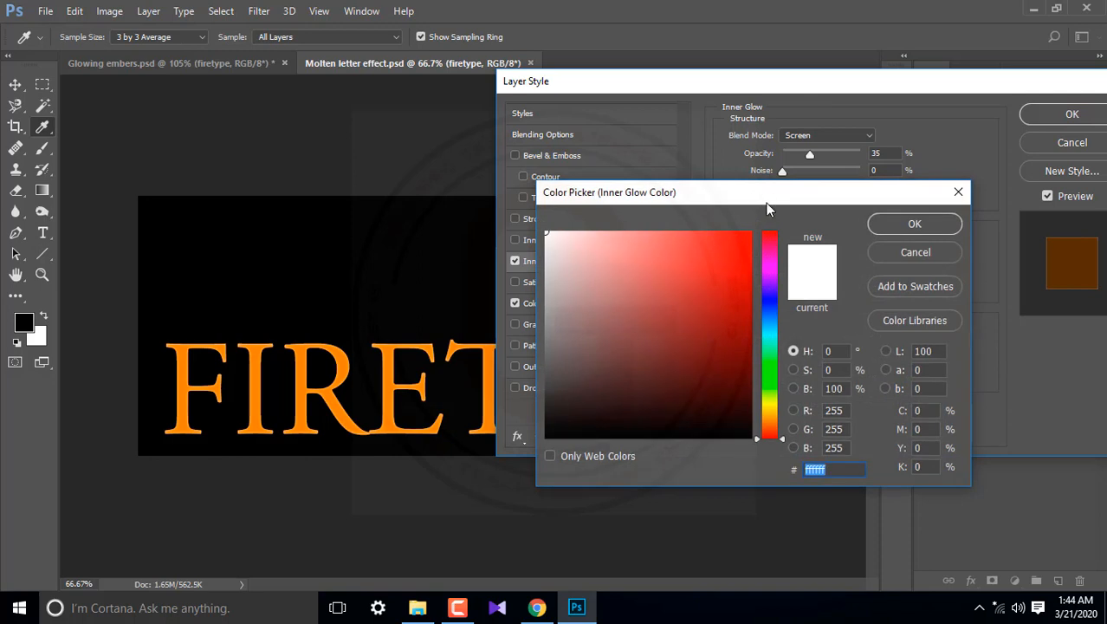
double_click(830, 351)
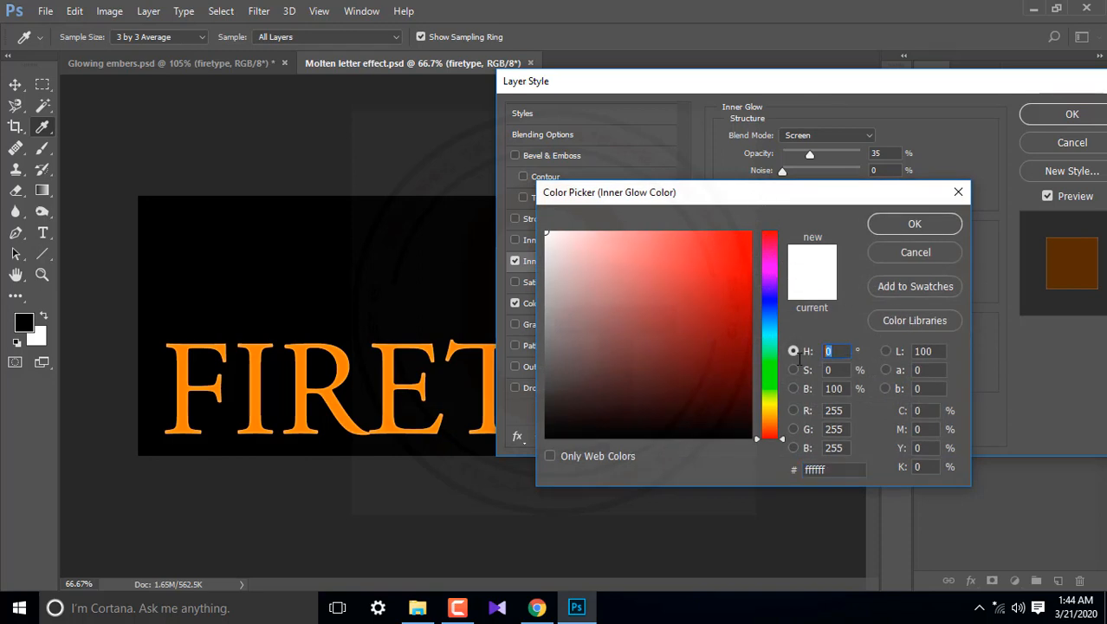
text(50)
key(Tab)
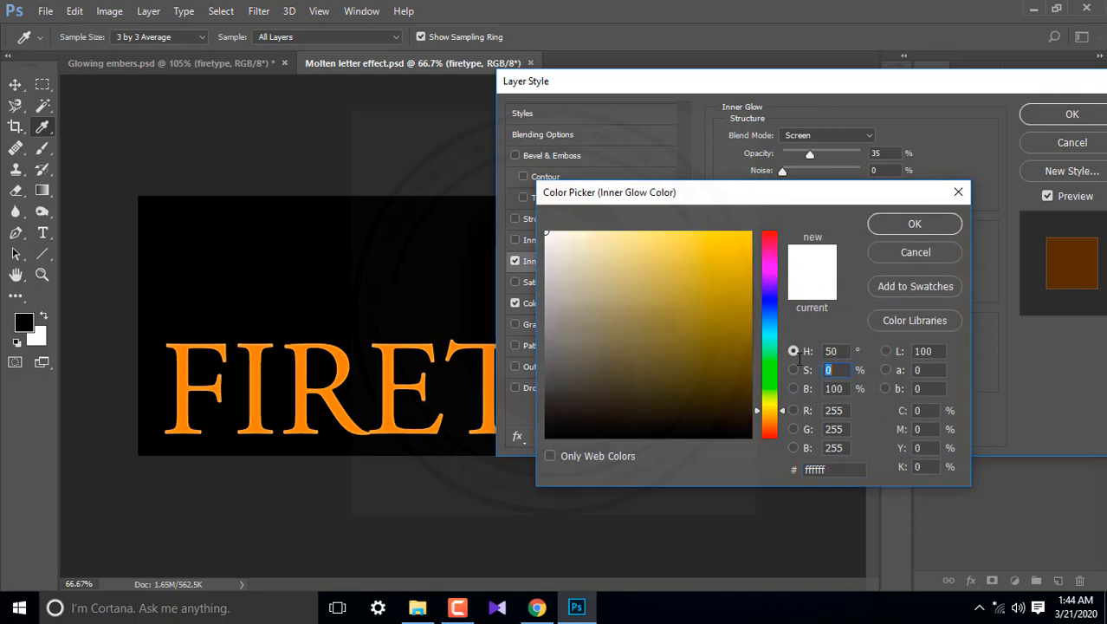
text(100)
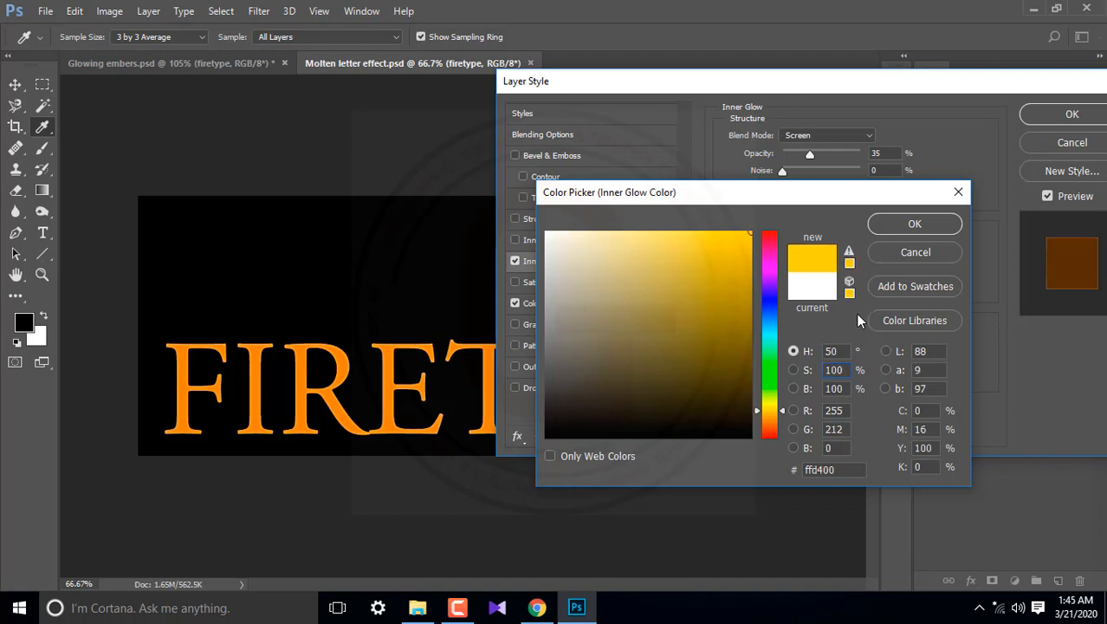
click(902, 227)
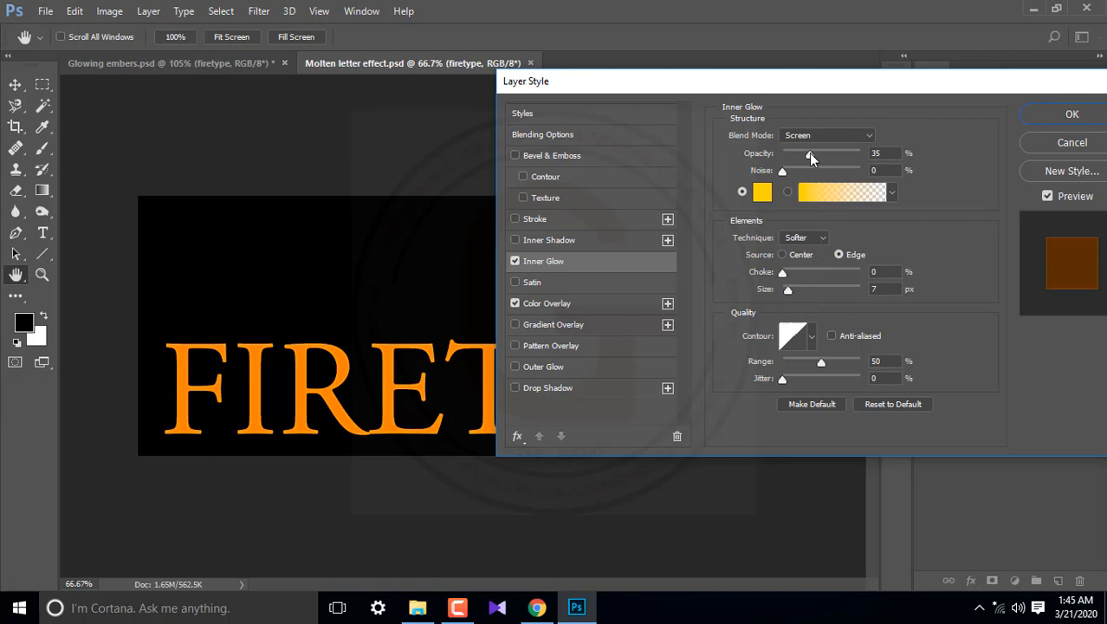
Raise the Inner Glow opacity to 100% and set its blend mode to Linear Dodge (Add)
drag(810, 156, 913, 154)
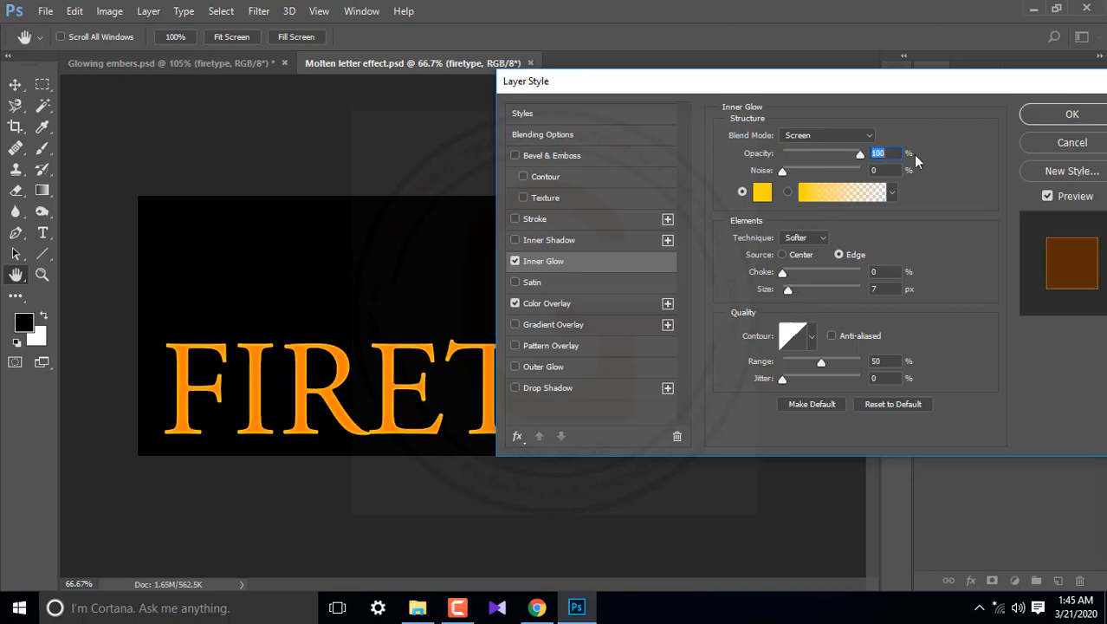
ctrl+click(368, 388)
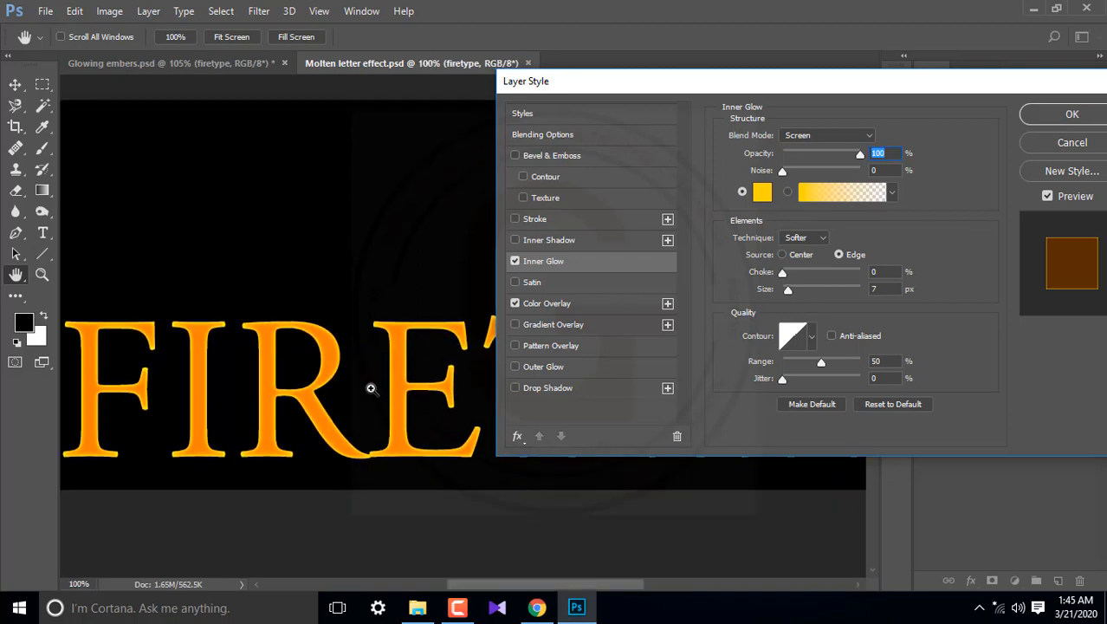
ctrl+click(371, 386)
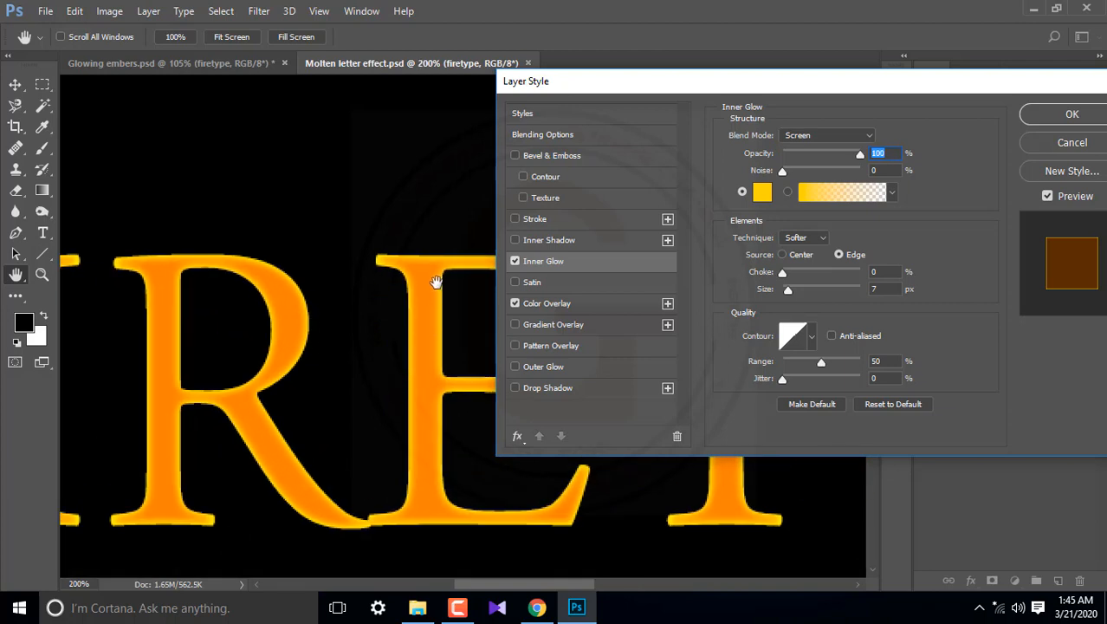
ctrl+alt+click(398, 291)
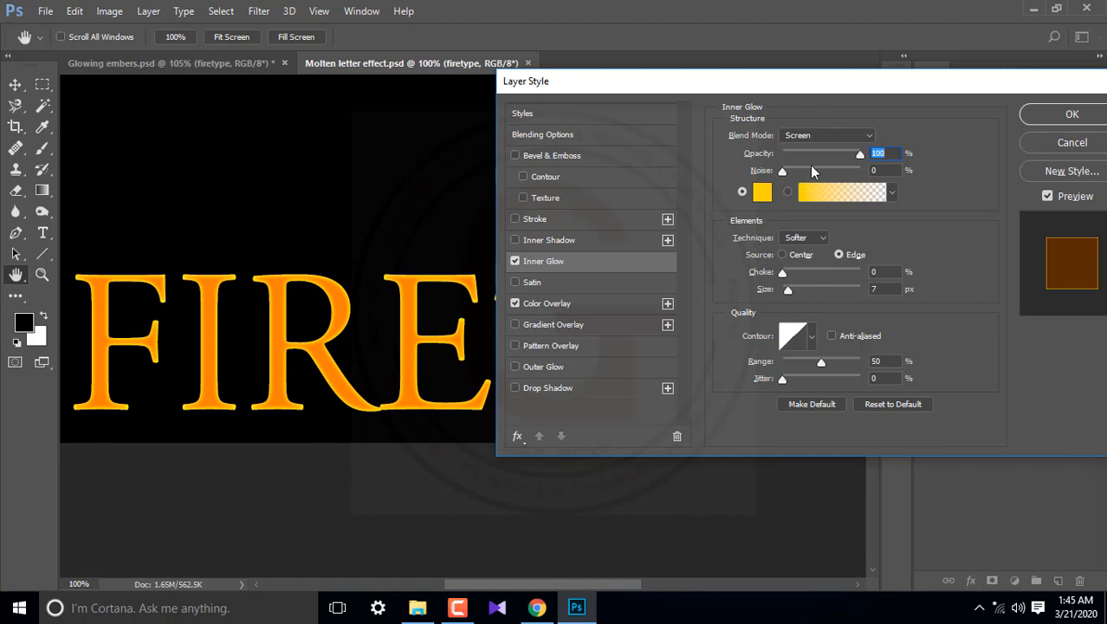
click(843, 134)
click(833, 266)
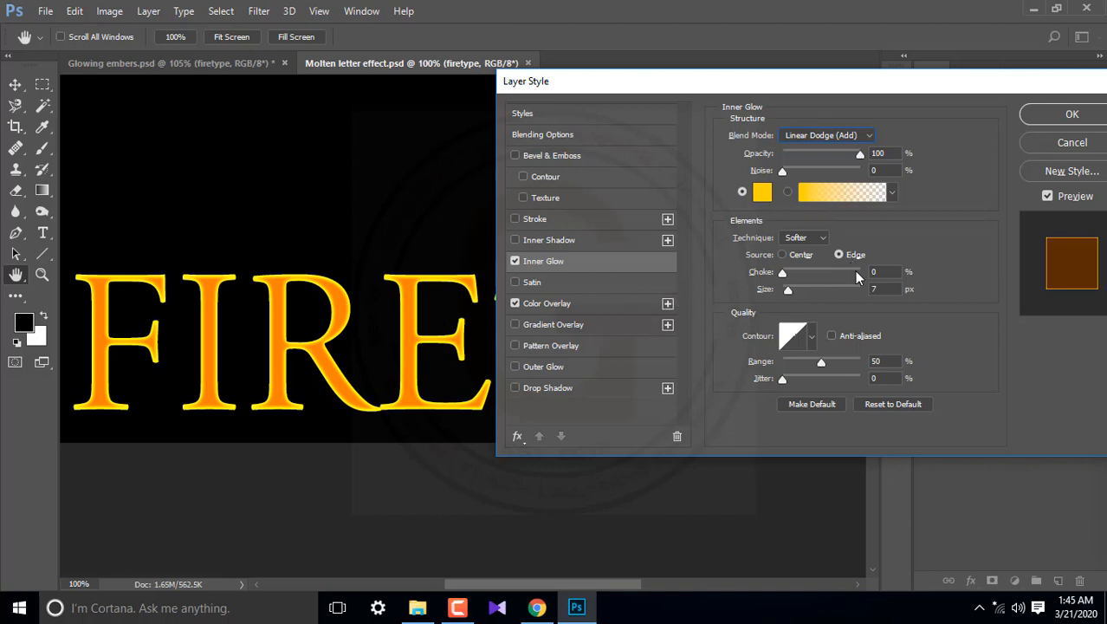
click(880, 288)
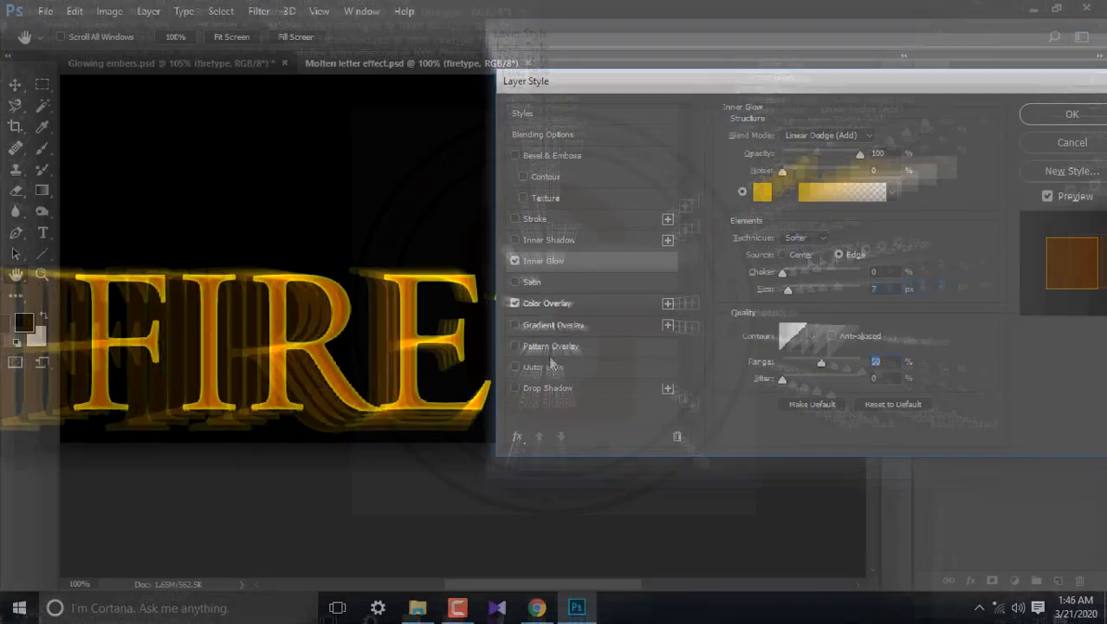
Add an Outer Glow effect to the text and set its colour to hue 15° and saturation 100%
click(544, 367)
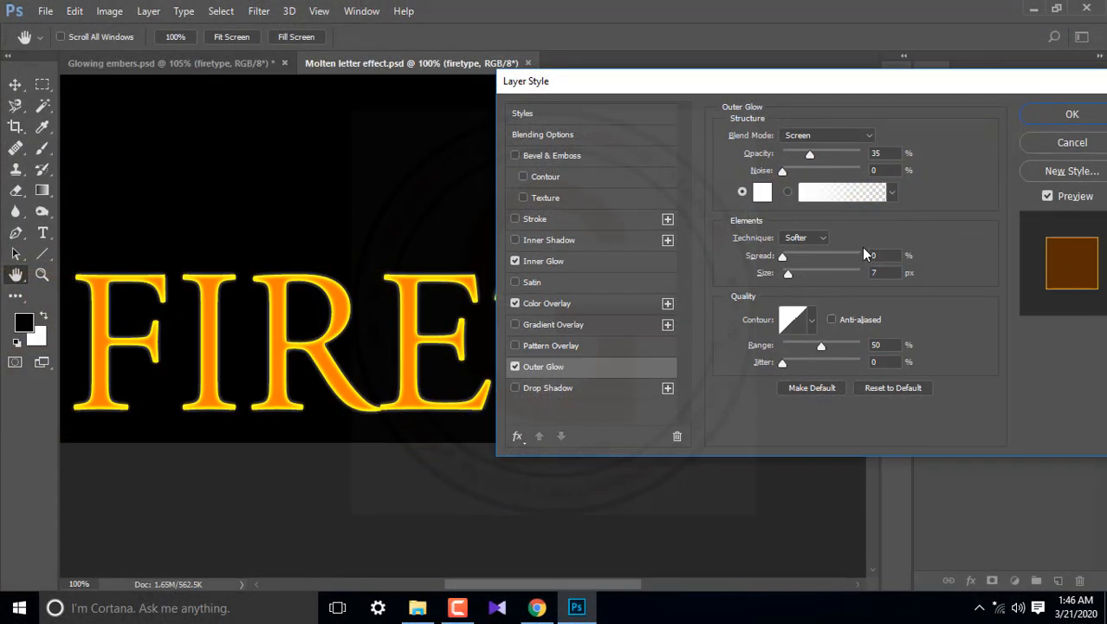
click(759, 194)
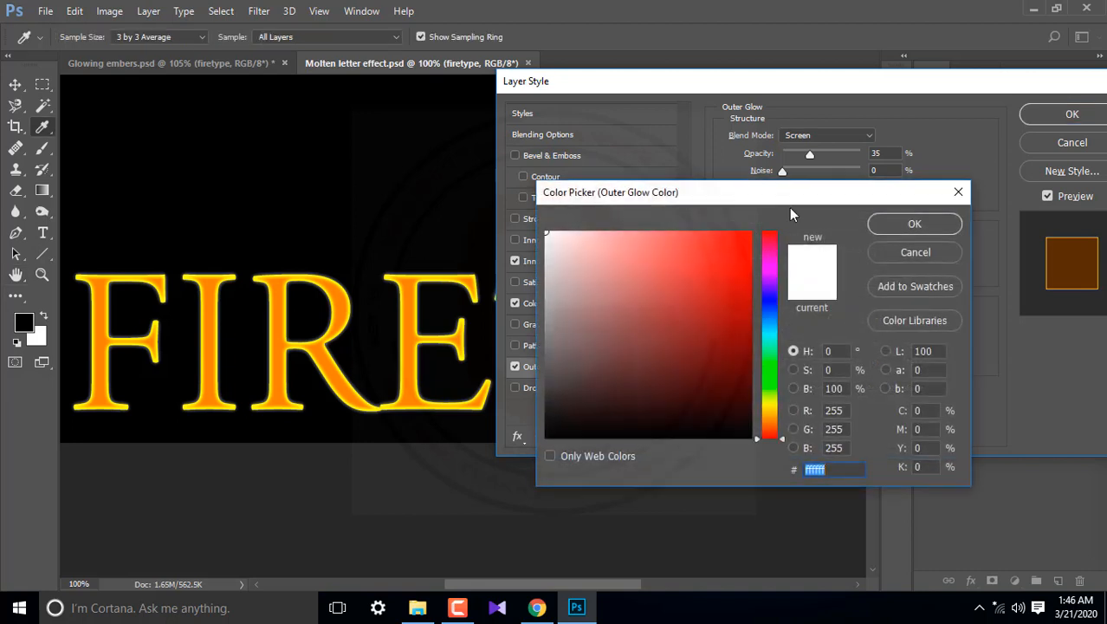
click(830, 351)
text(15)
key(Tab)
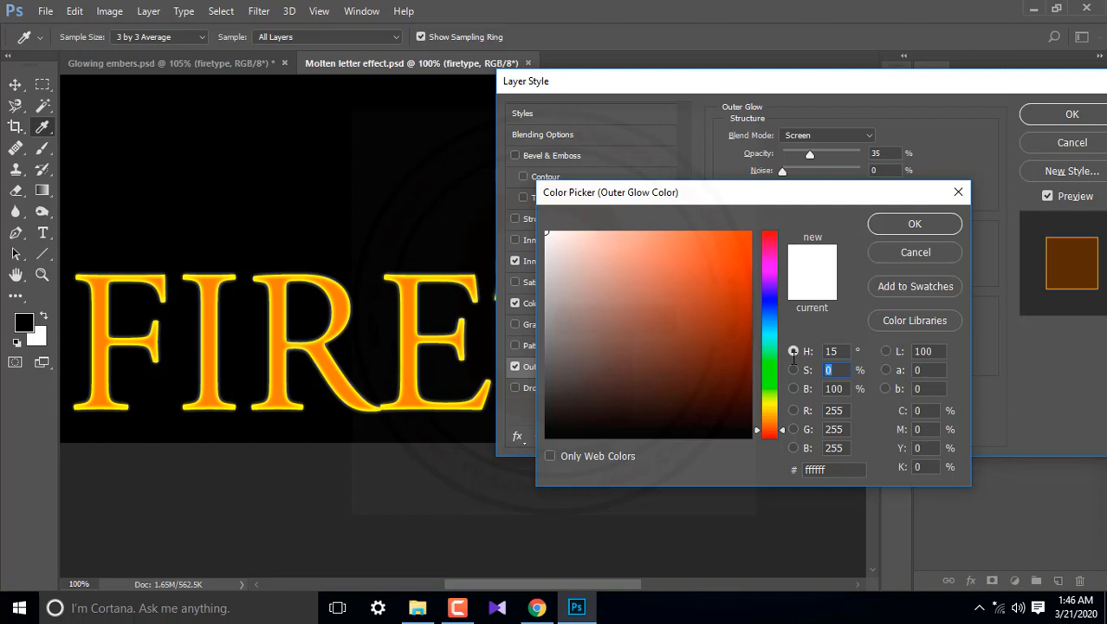
text(100)
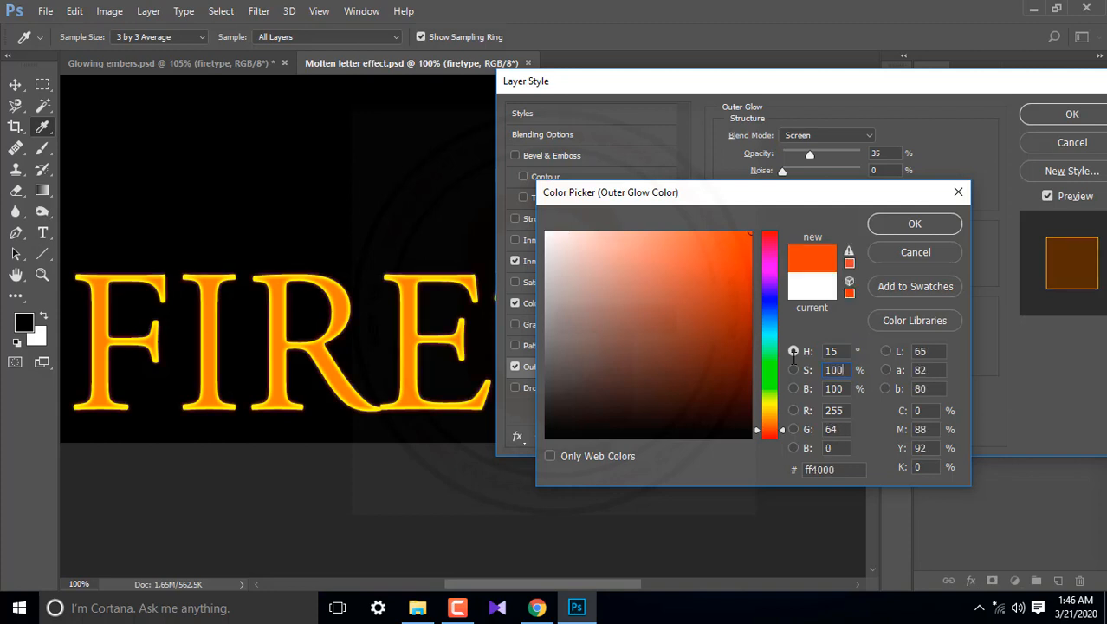
click(917, 223)
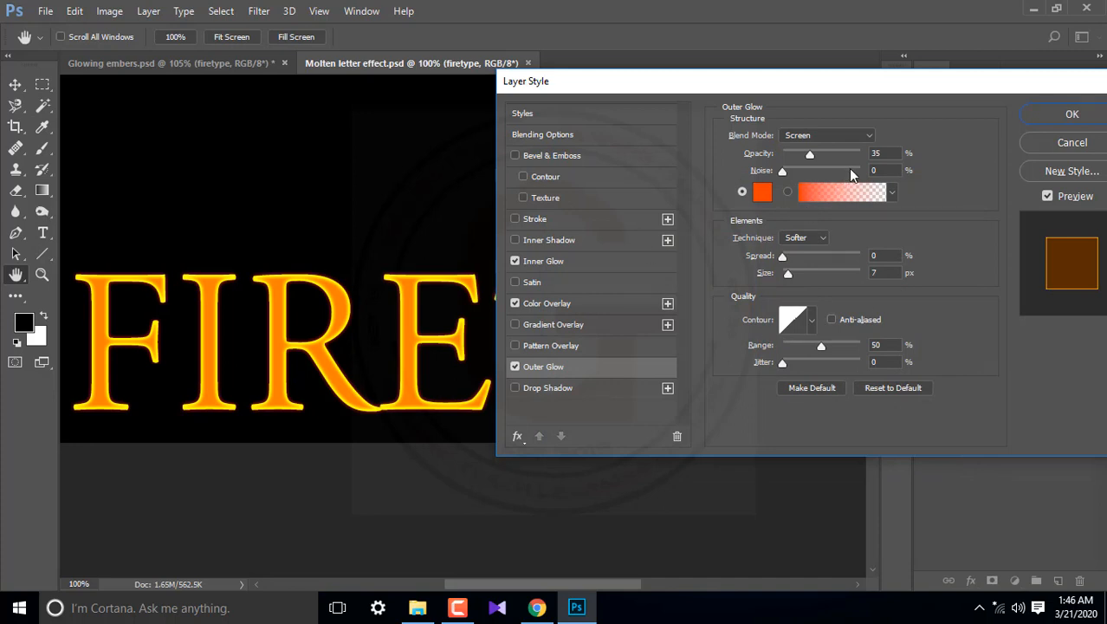
Set the Outer Glow opacity to 100% and its size to 10 px
double_click(881, 154)
text(100)
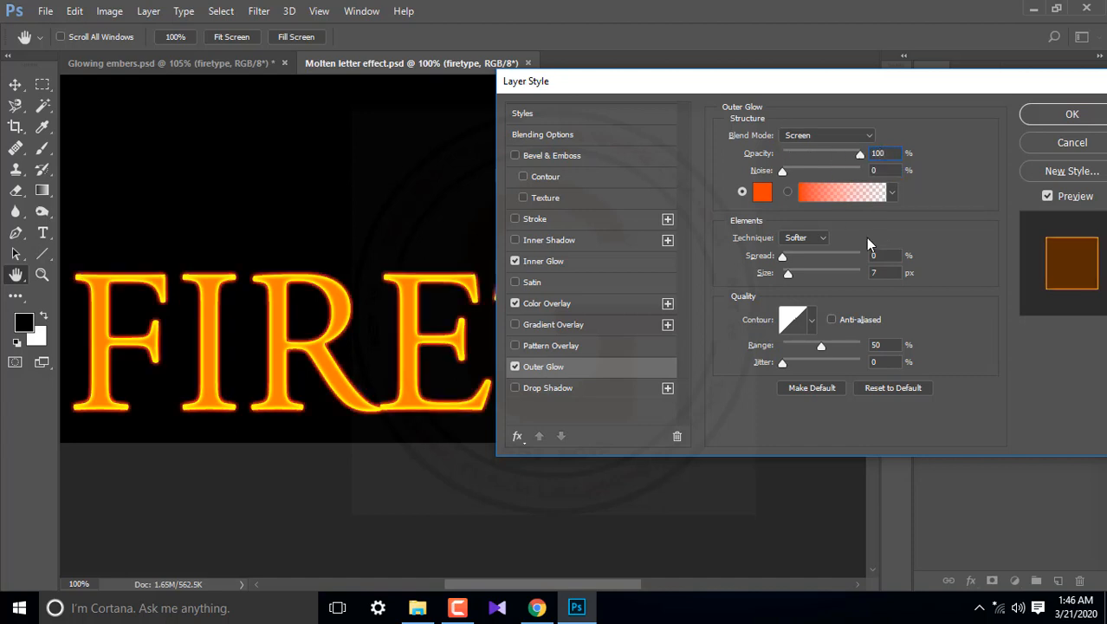
double_click(874, 273)
text(10)
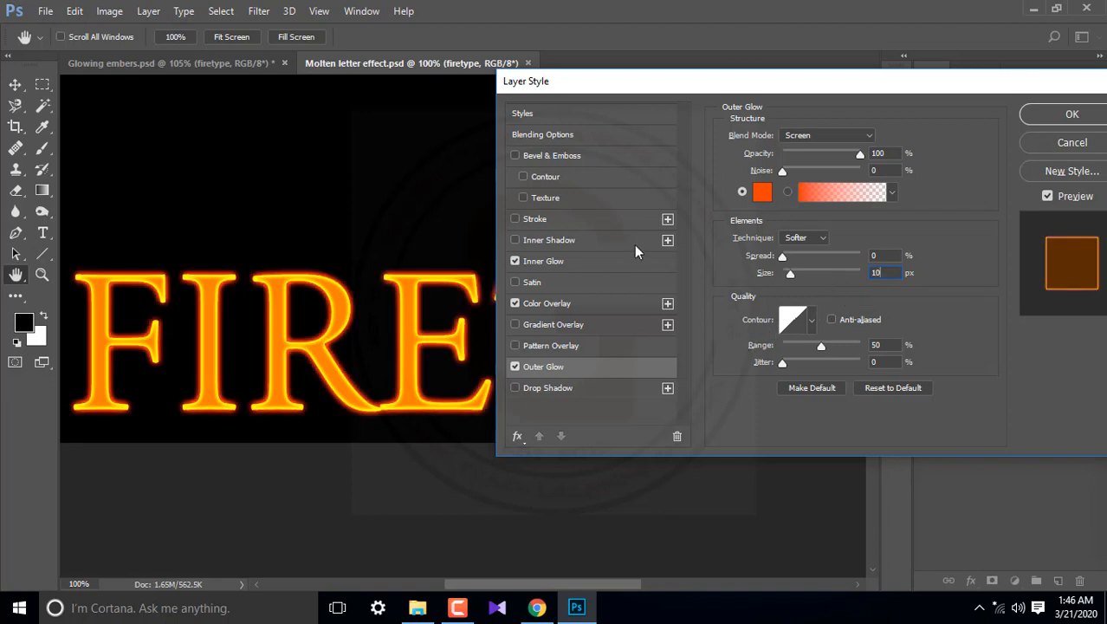
Add a Satin effect to the text and set its colour to black
click(532, 282)
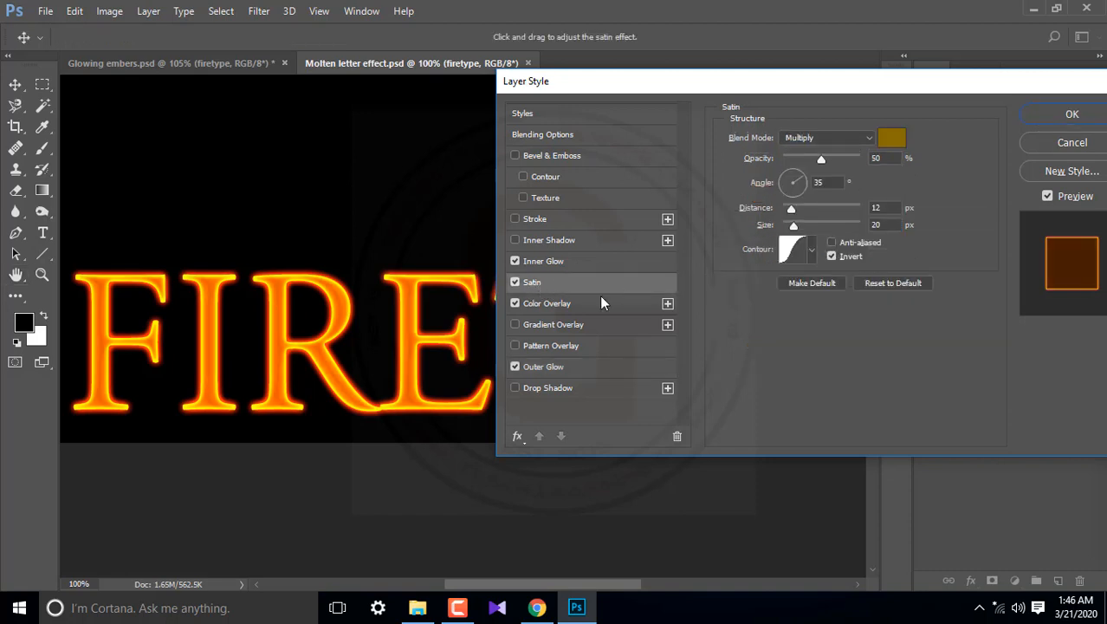
click(905, 142)
click(574, 420)
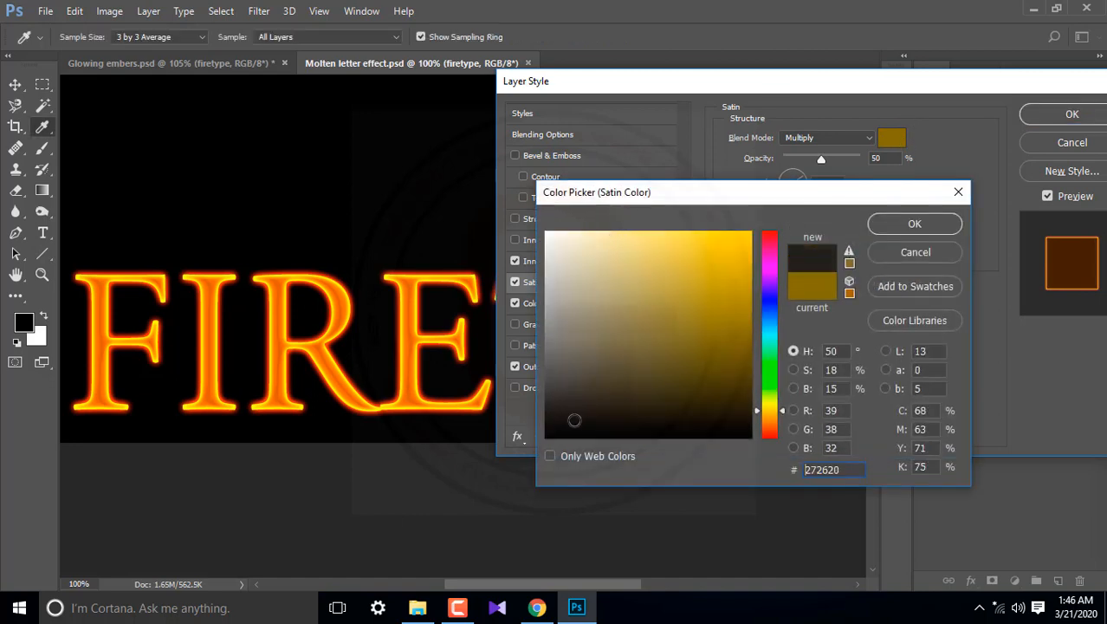
drag(574, 420, 558, 441)
click(905, 226)
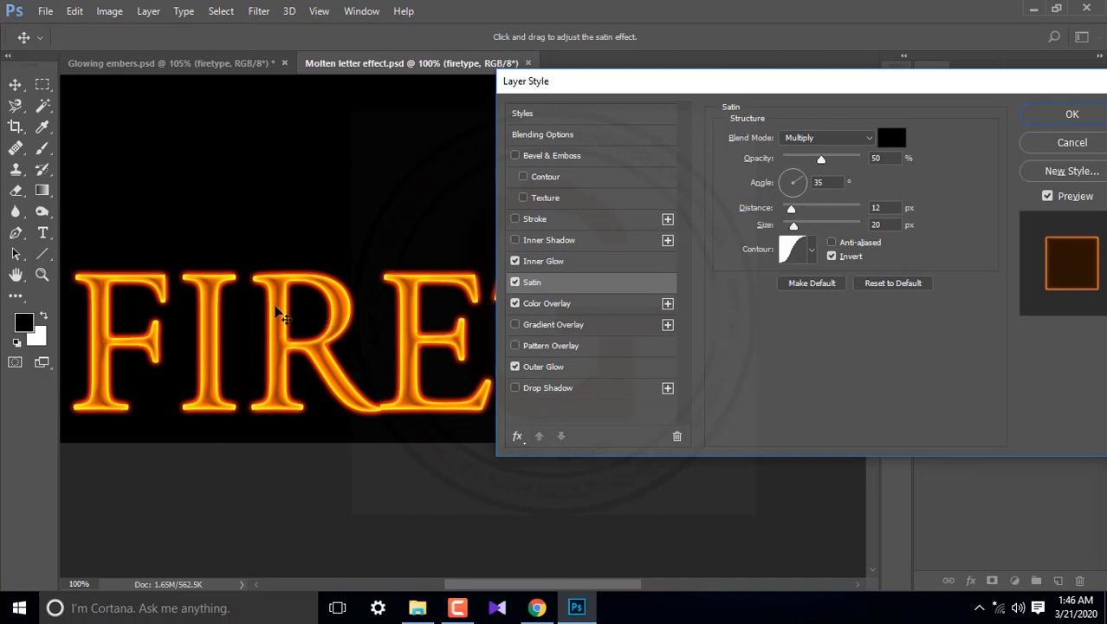
Set the Satin colour to hue 15°, saturation 100% and brightness 50%
click(887, 143)
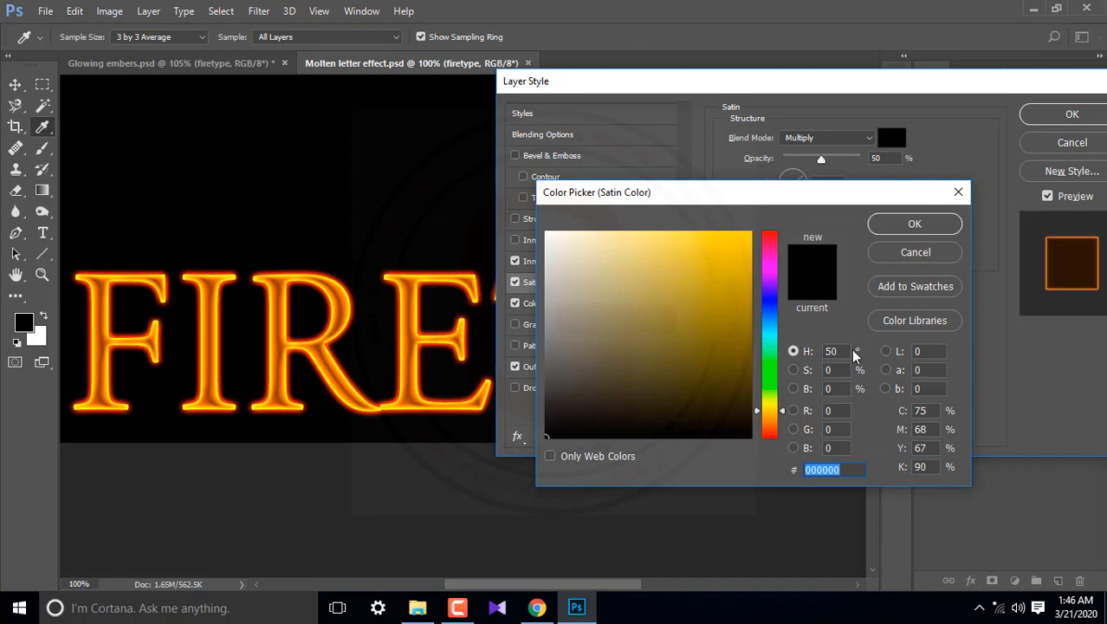
drag(847, 350, 798, 355)
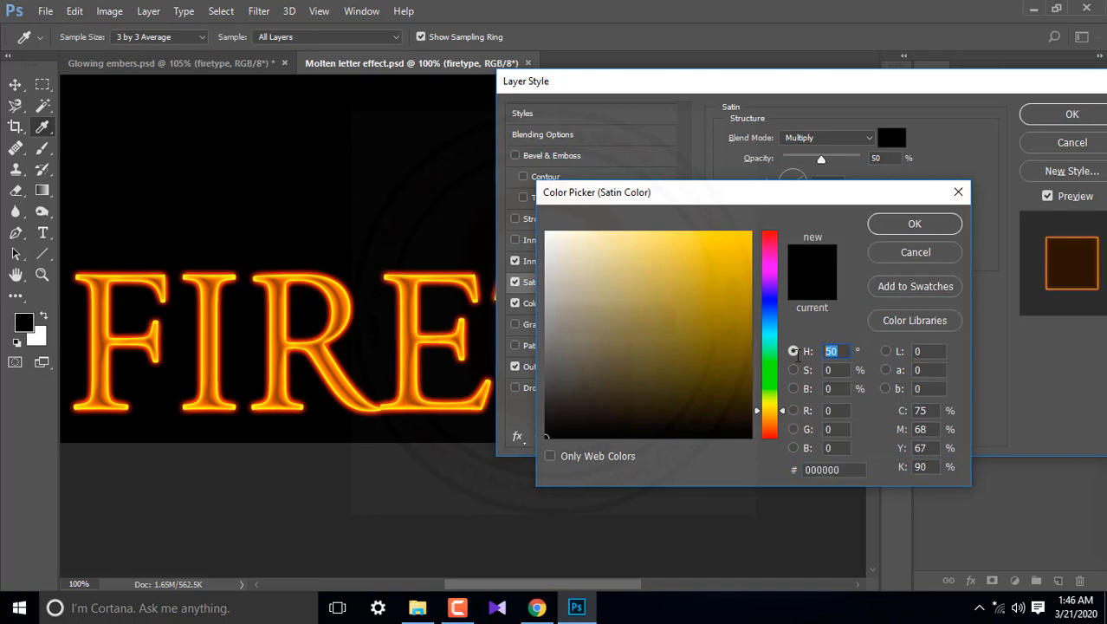
text(15)
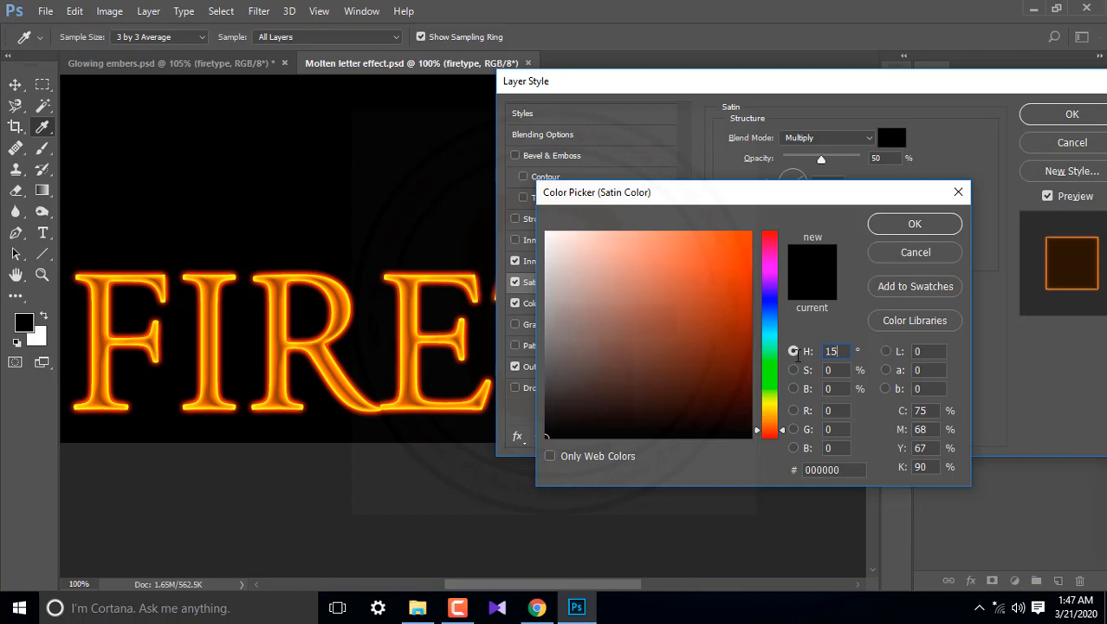
key(Tab)
text(100)
key(Tab)
text(50)
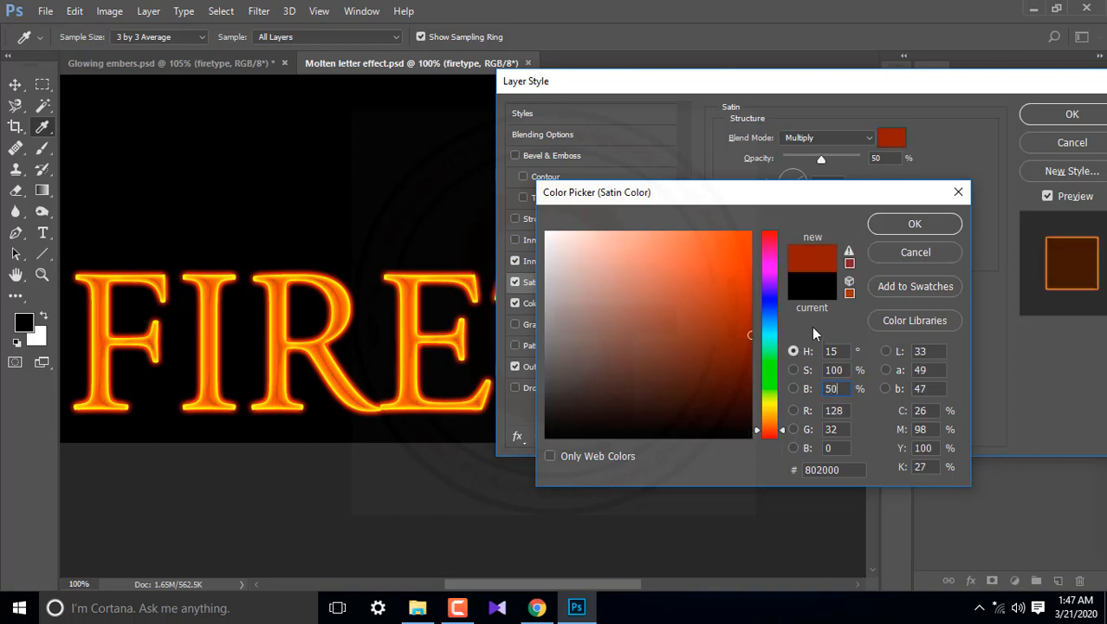
click(920, 223)
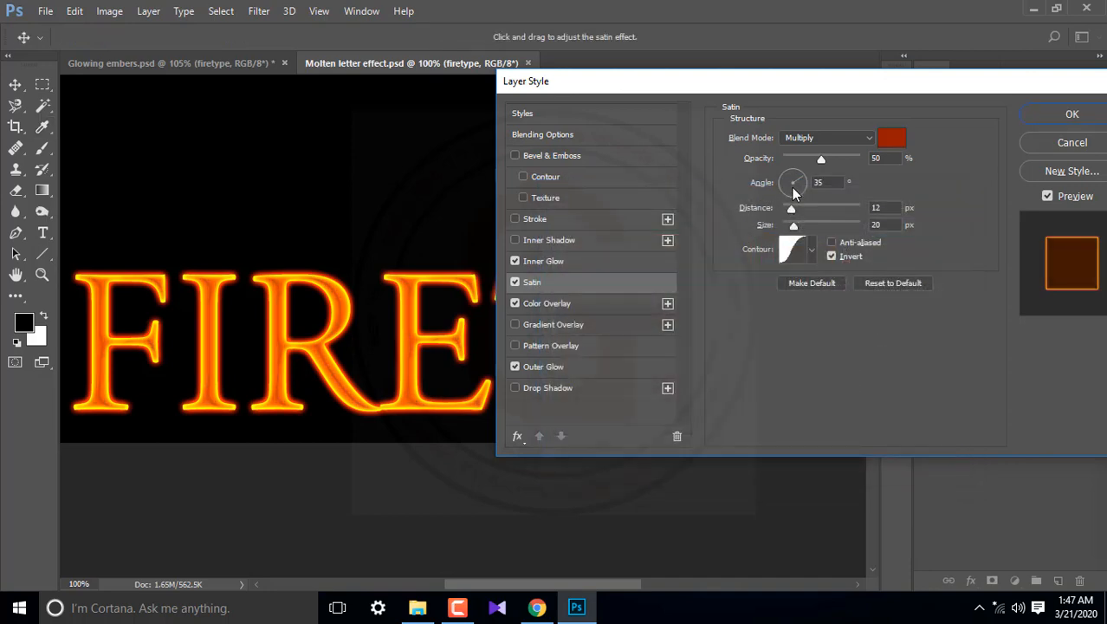
Set the Satin opacity to 100%, angle to 19°, distance to 6 px and size to 13 px, and apply the layer styles
click(876, 159)
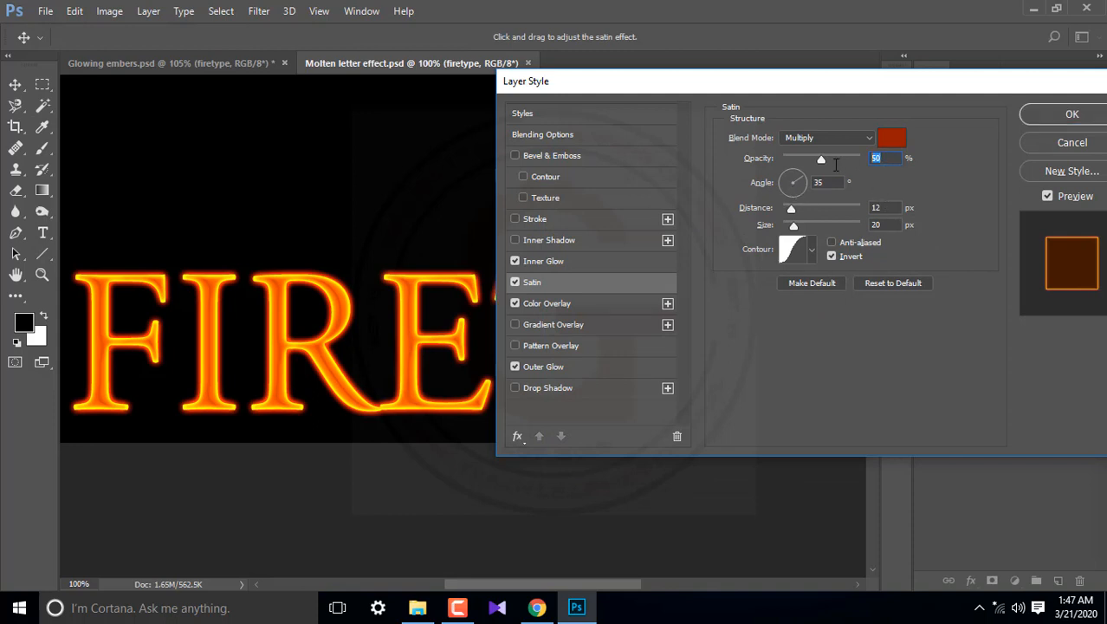
text(100)
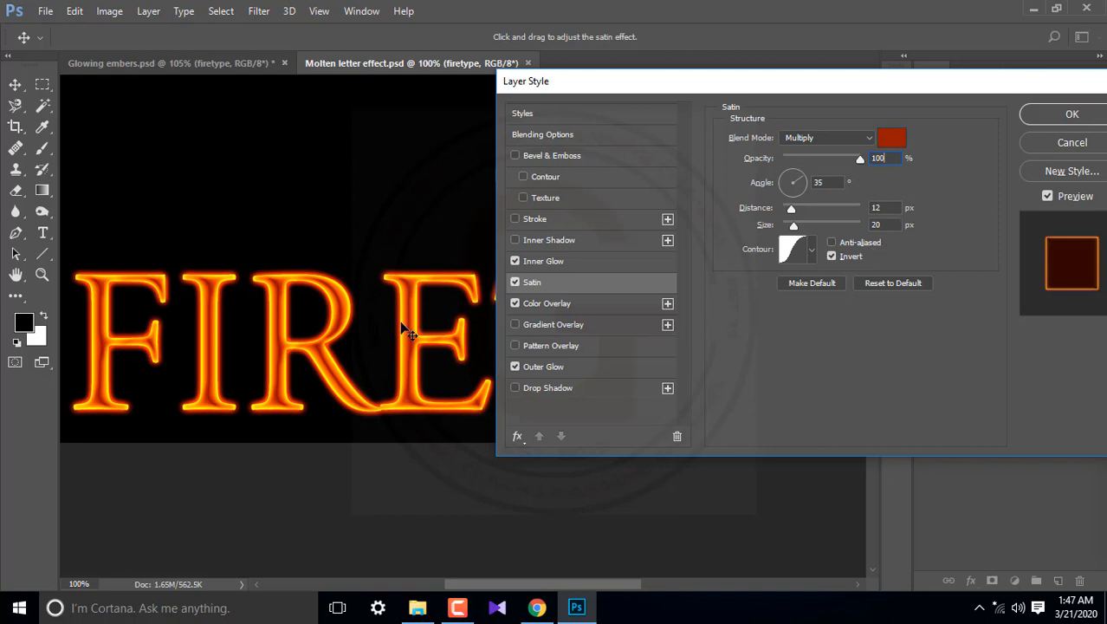
mouse_move(415, 344)
mouse_down()
mouse_move(406, 346)
mouse_move(419, 349)
mouse_up()
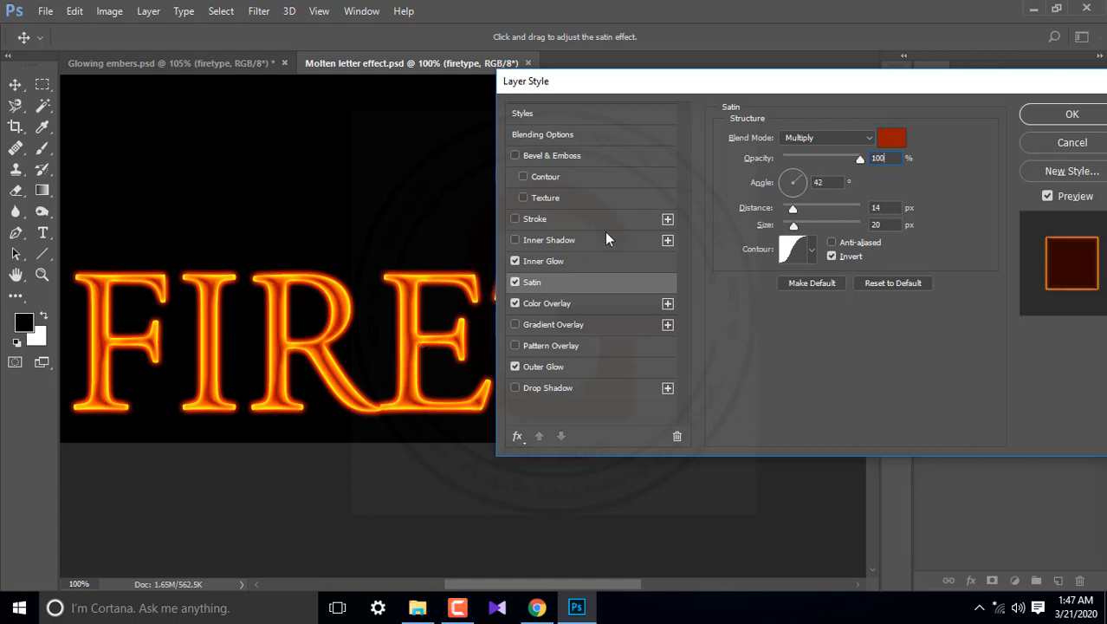
click(832, 184)
text(15)
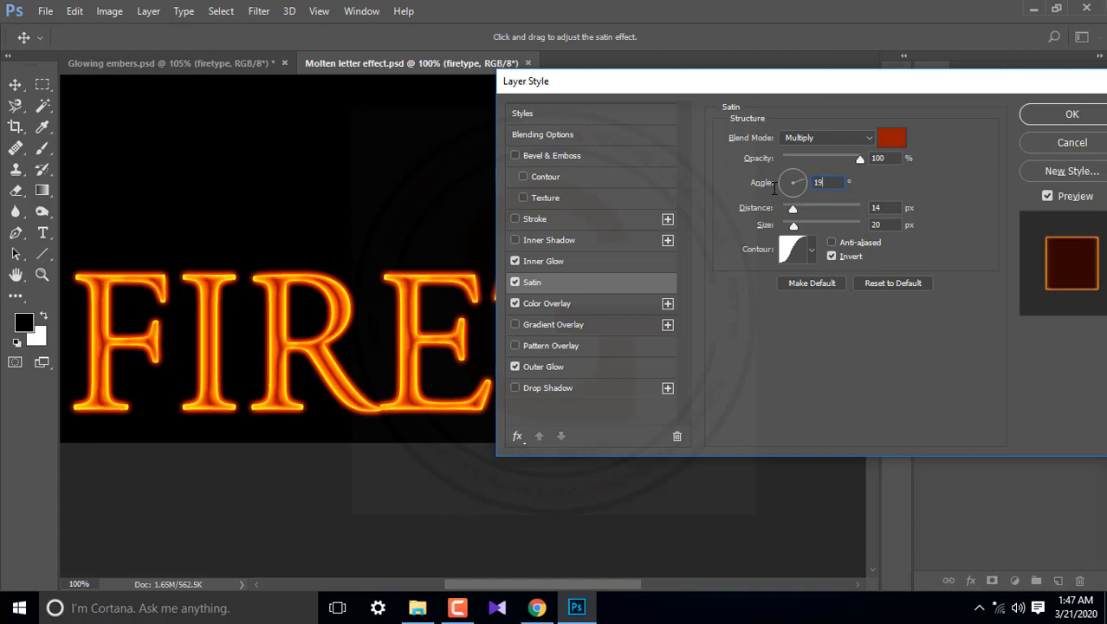
key(Tab)
text(6)
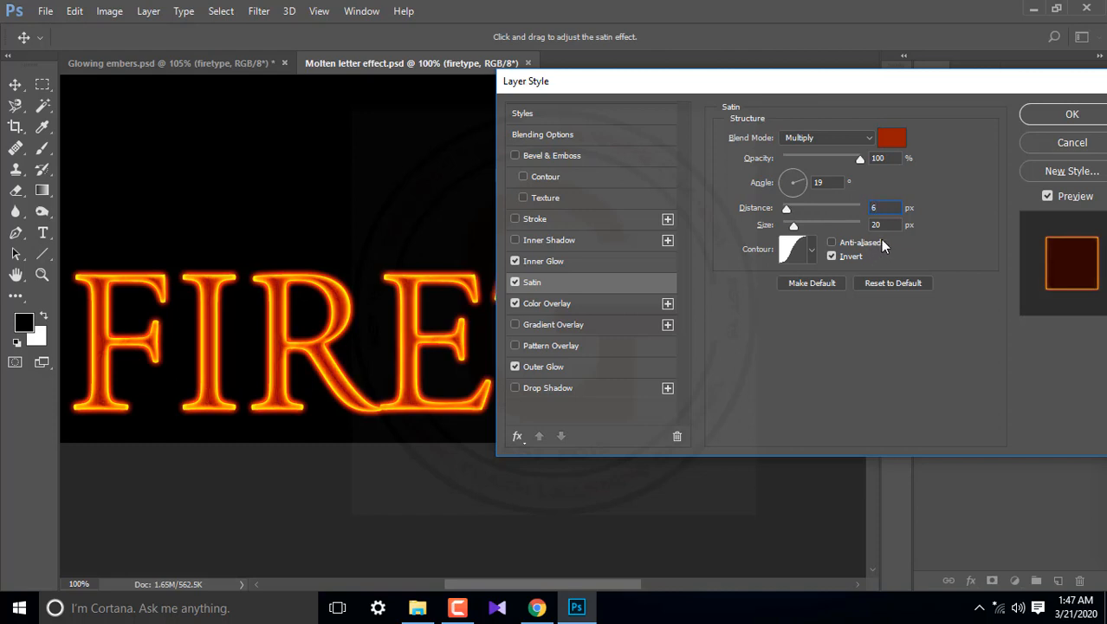
key(Tab)
text(13)
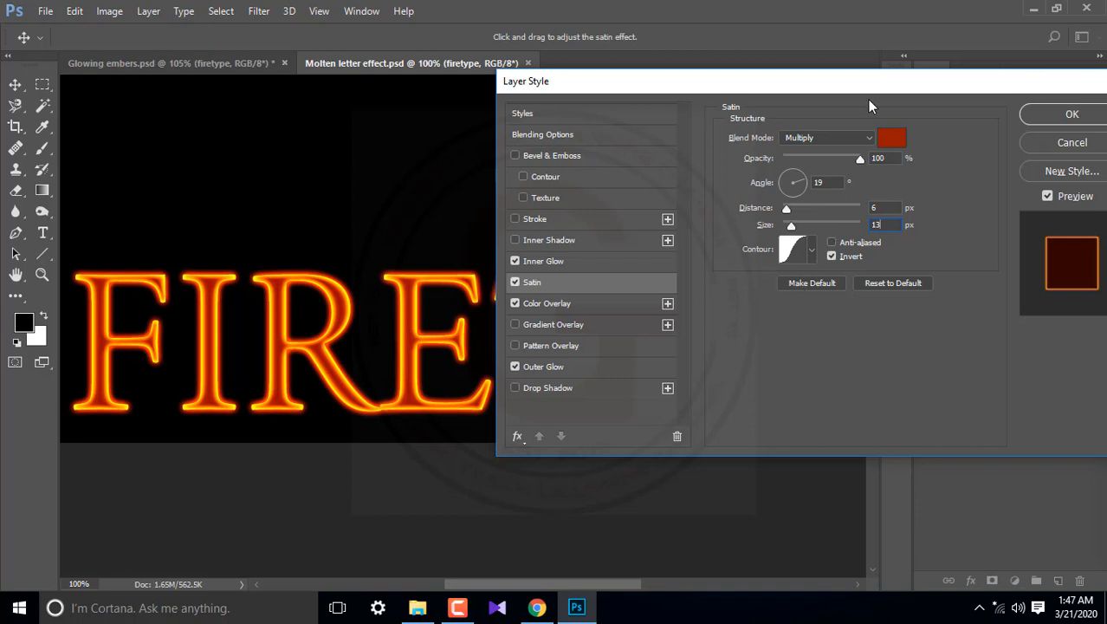
click(1055, 118)
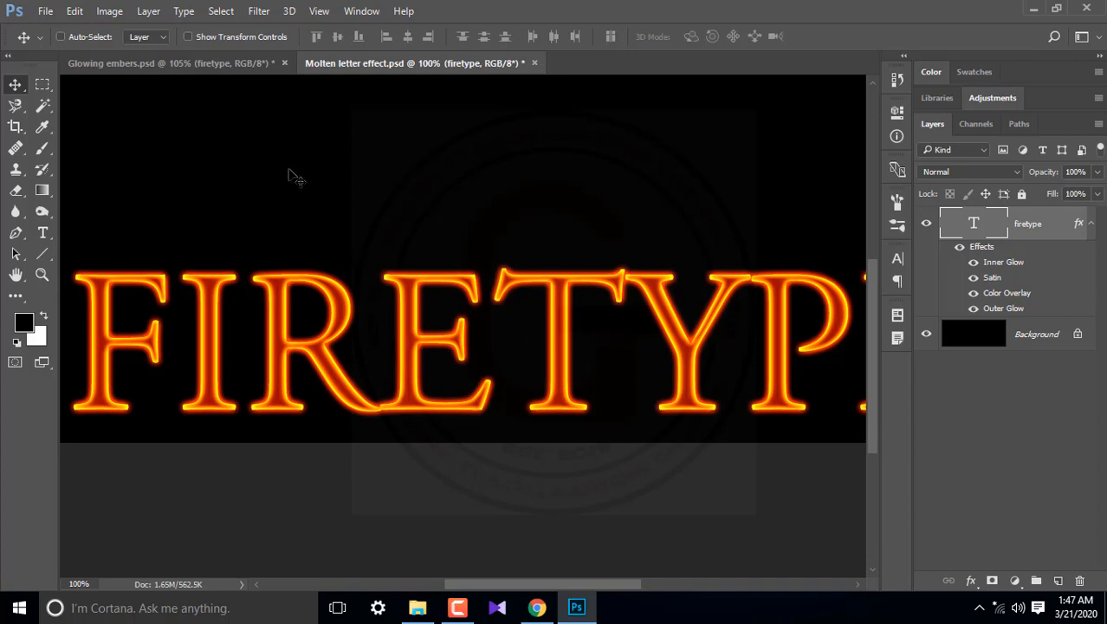
Convert the firetype layer to a smart object and set up a Ripple distortion with amount 25% and size Large
right_click(1050, 234)
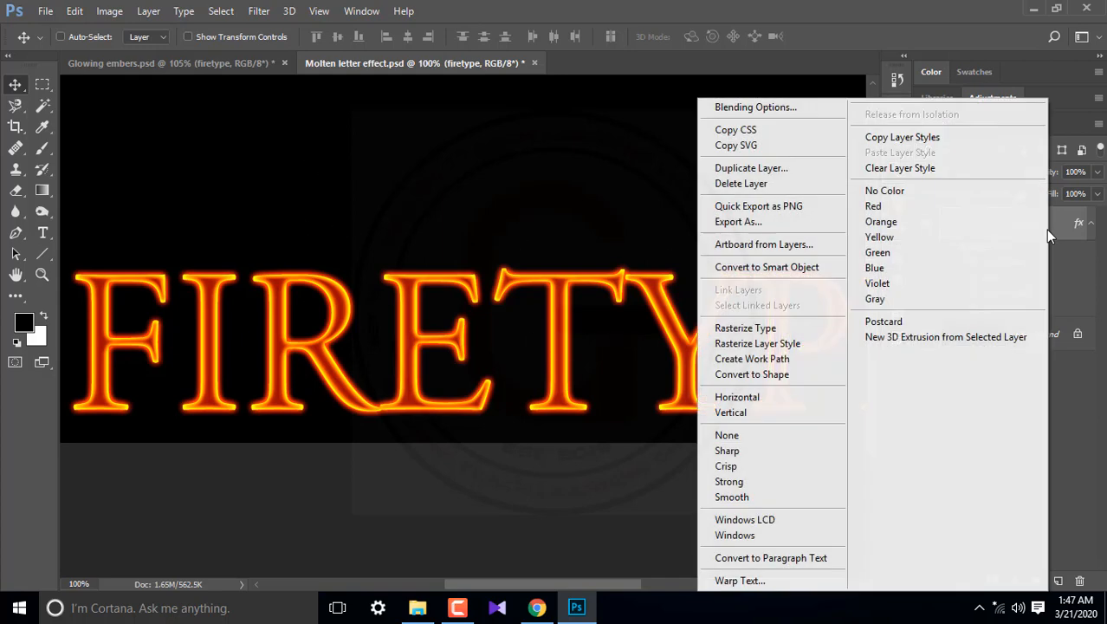
click(776, 267)
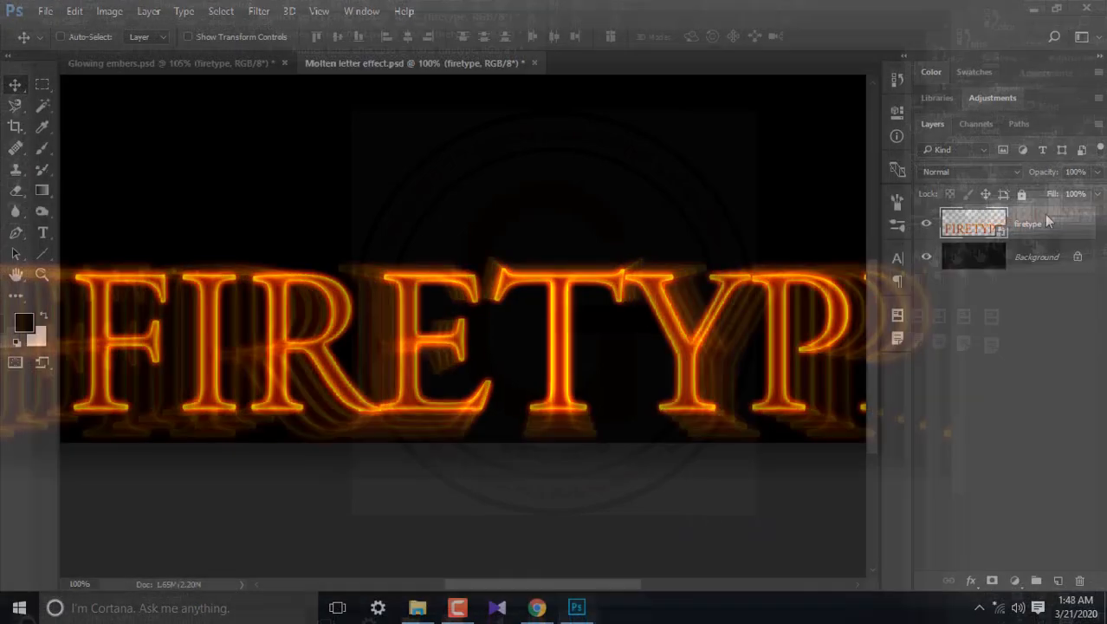
click(259, 12)
mouse_move(328, 237)
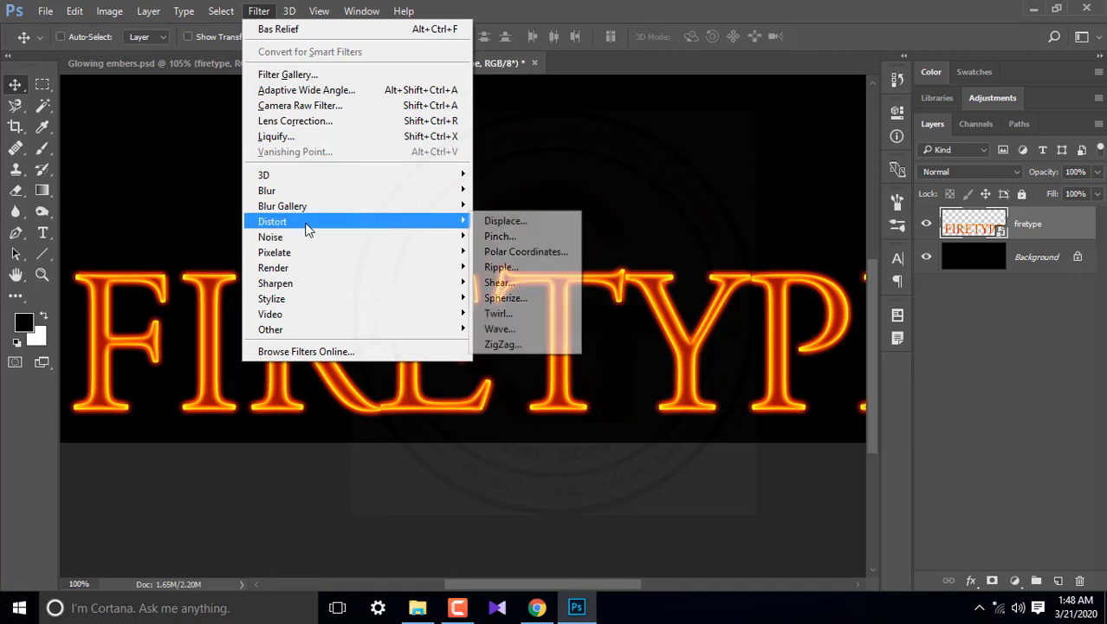
click(509, 274)
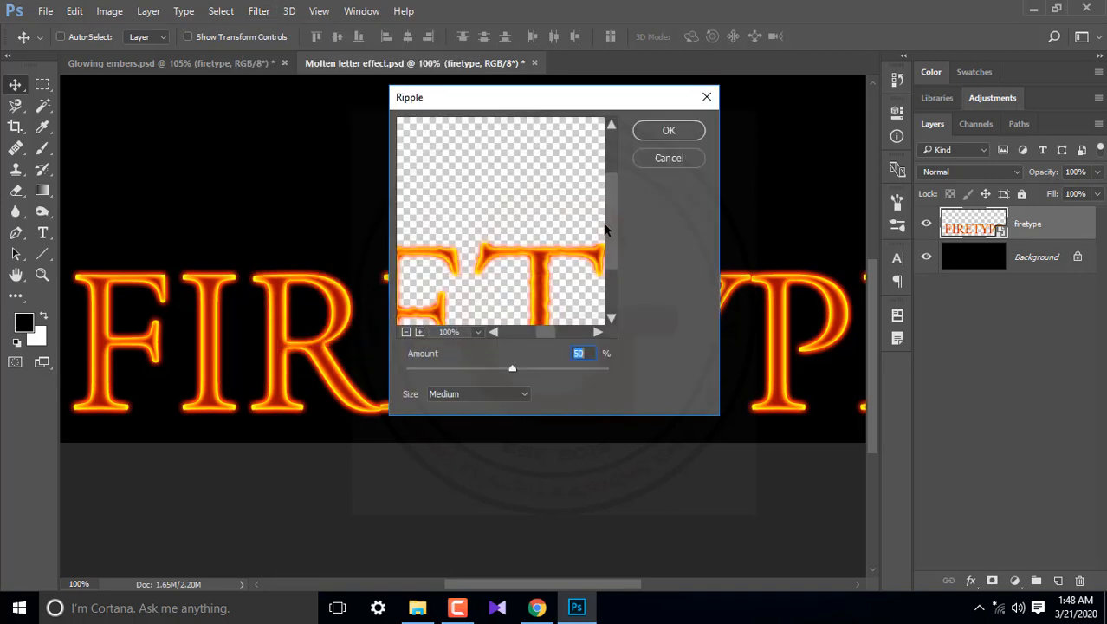
click(577, 355)
double_click(577, 354)
text(25)
click(454, 395)
click(485, 428)
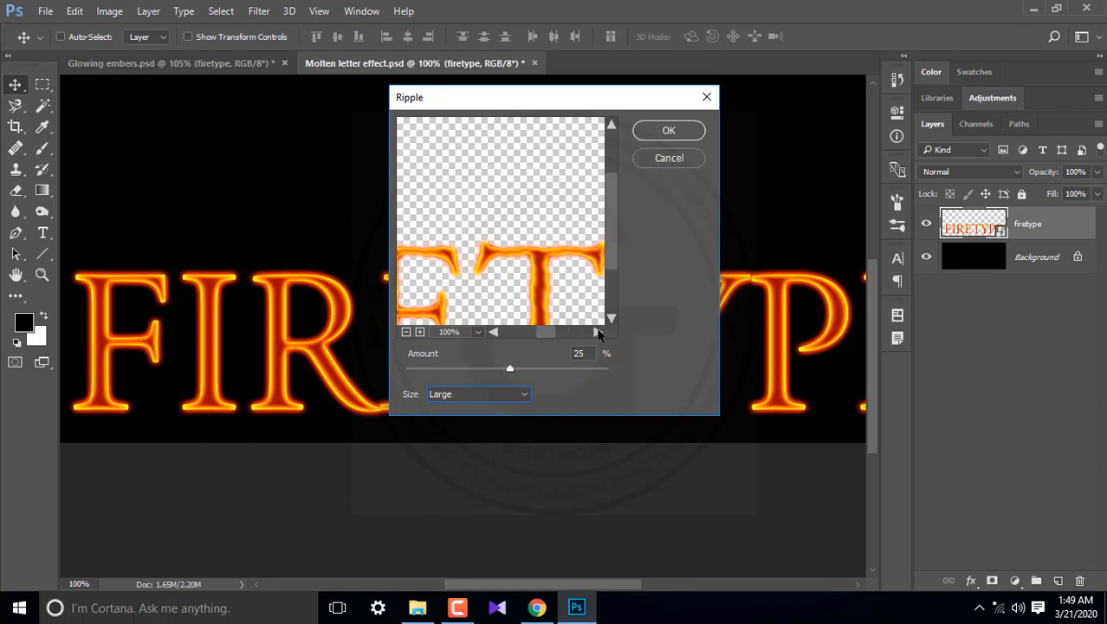
Reduce the Ripple amount to 15% and apply the filter to the text
click(577, 352)
text(1)
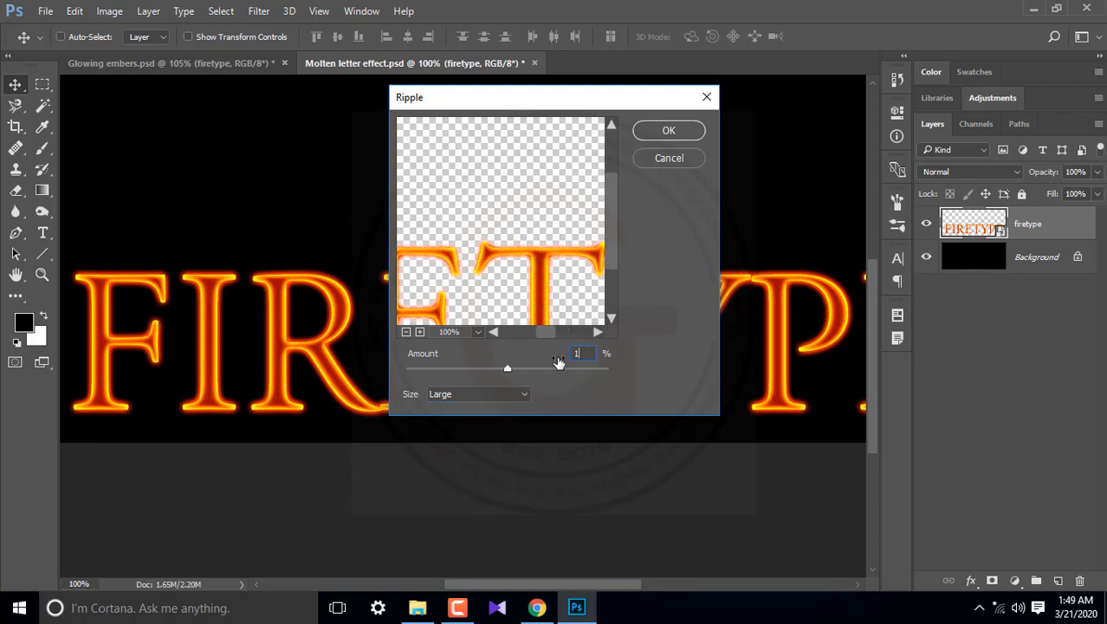
text(5)
drag(509, 271, 501, 212)
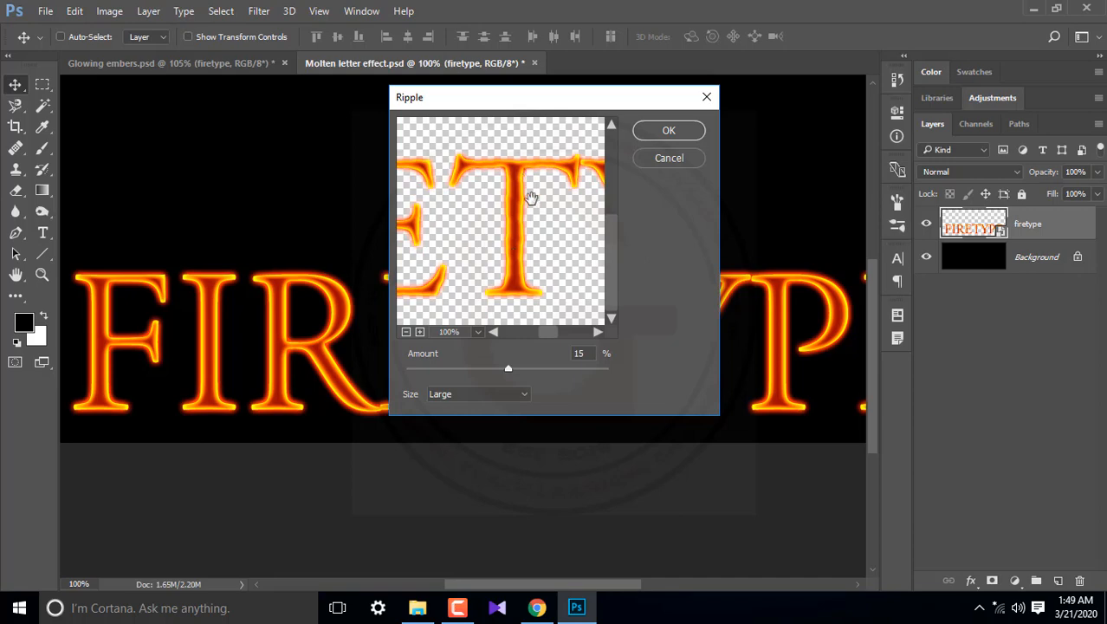
click(666, 131)
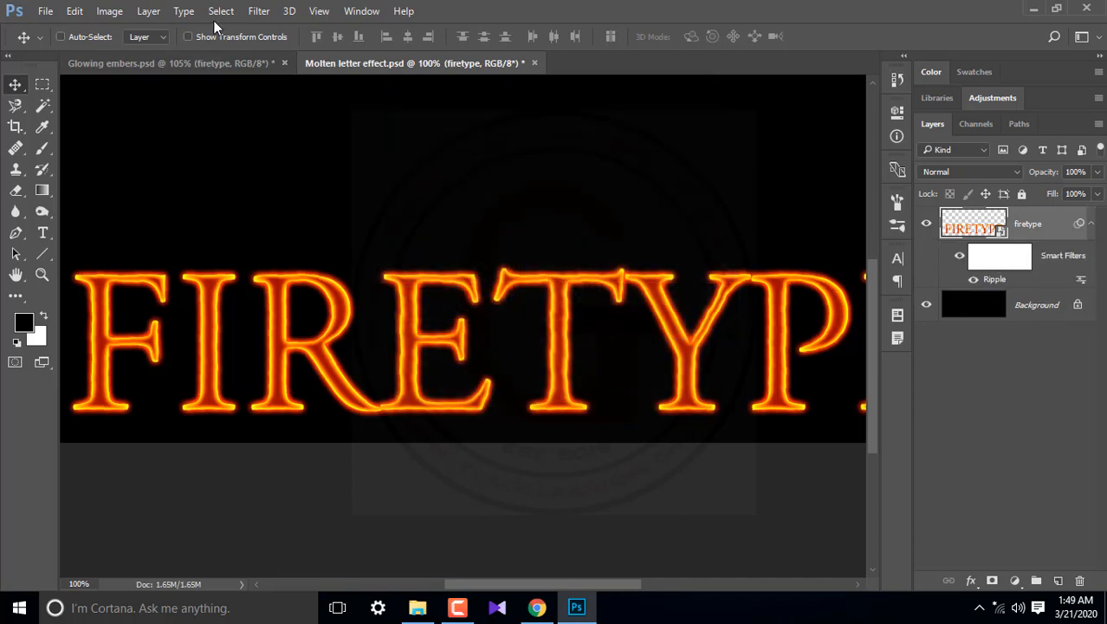
Apply a second Ripple filter to the firetype smart object with size Medium and amount 50%
click(257, 11)
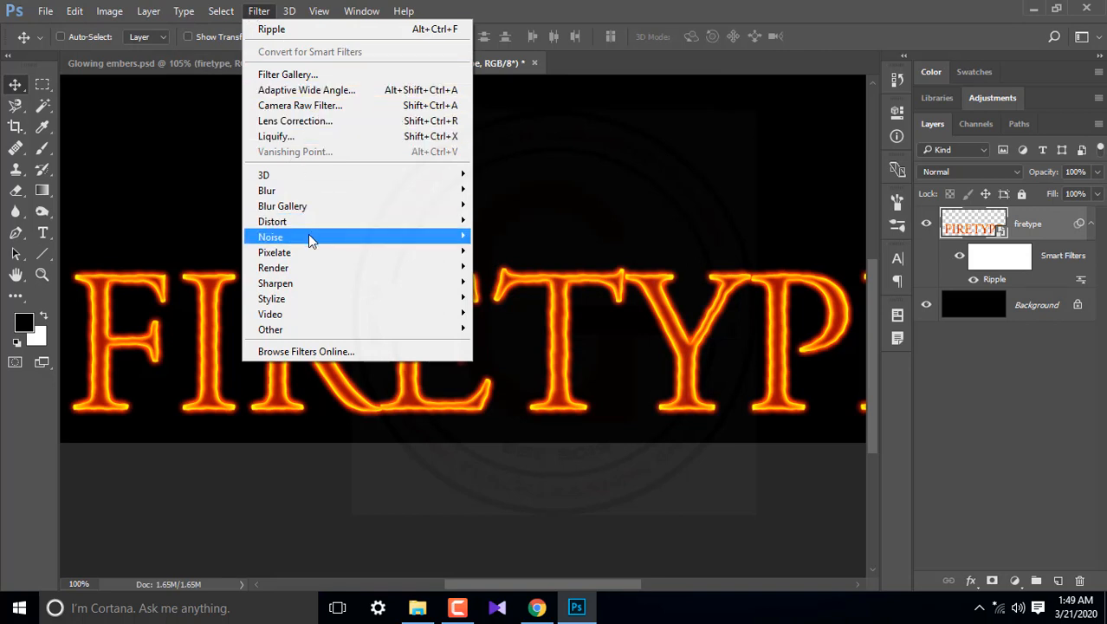
mouse_move(302, 240)
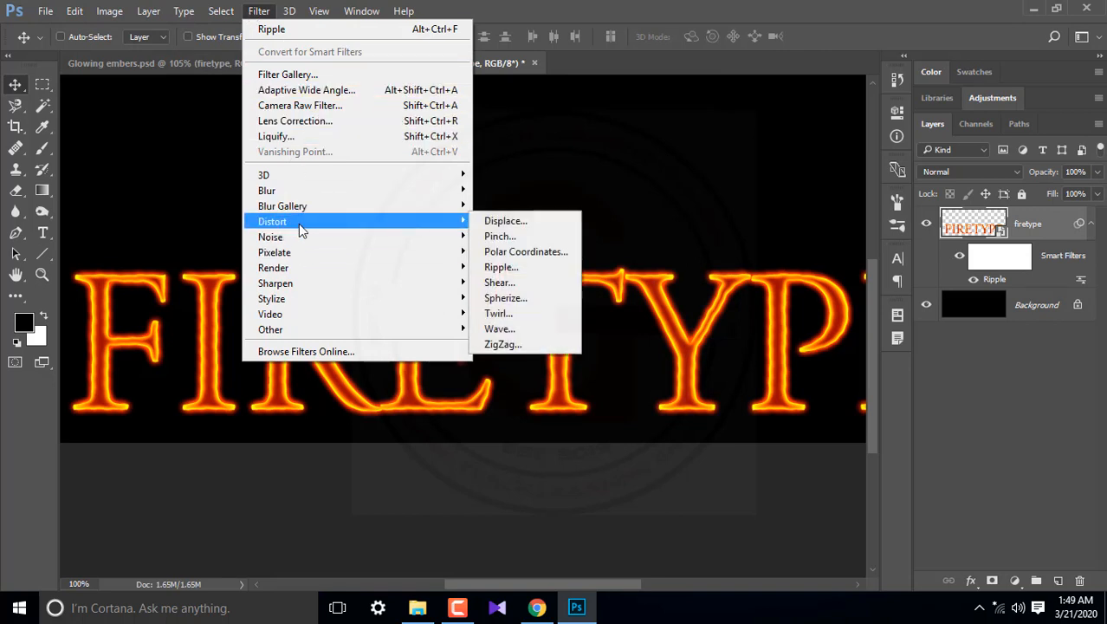
click(294, 29)
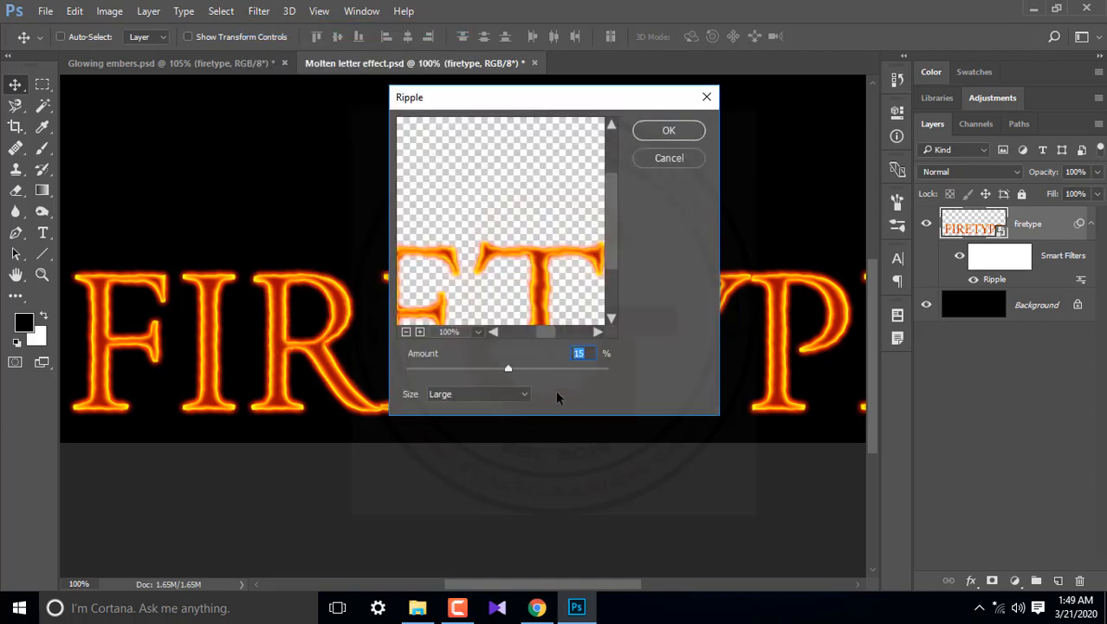
drag(532, 289, 512, 213)
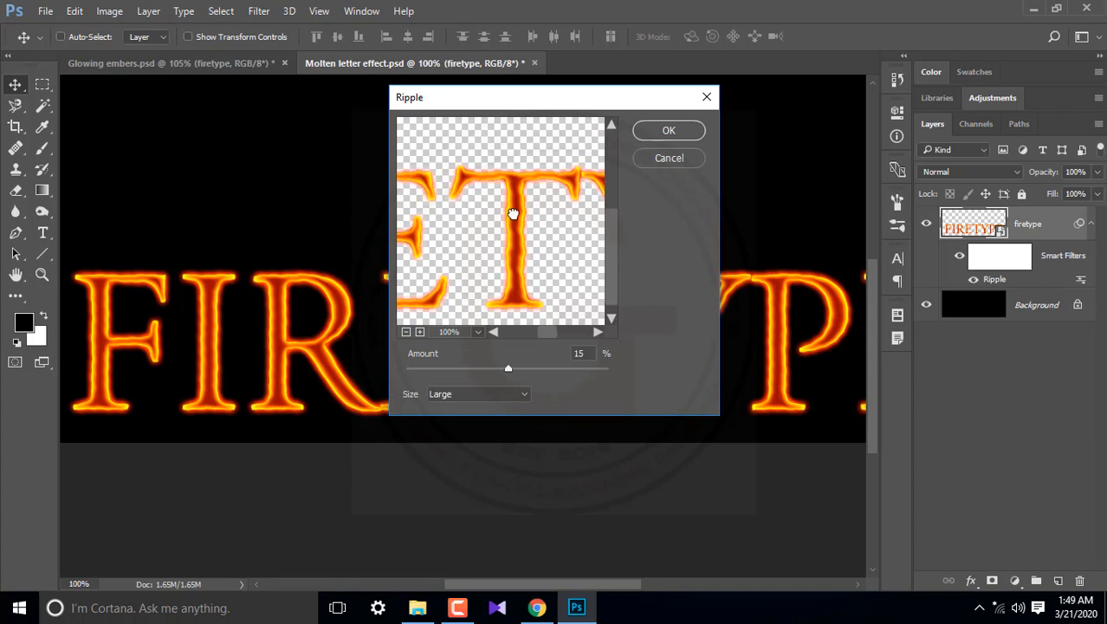
click(494, 394)
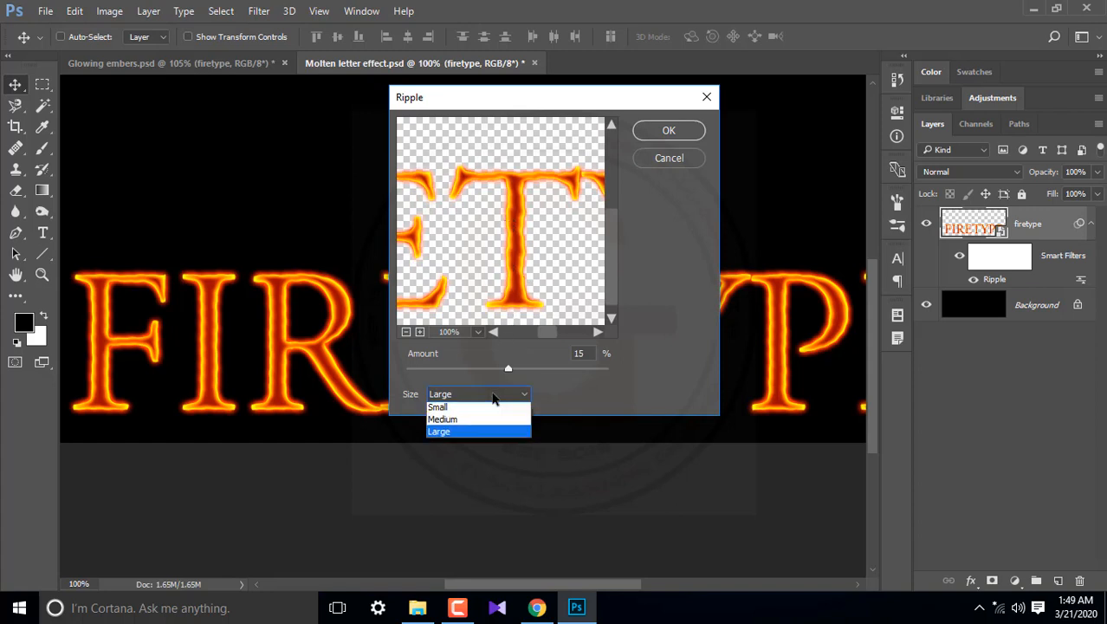
click(458, 419)
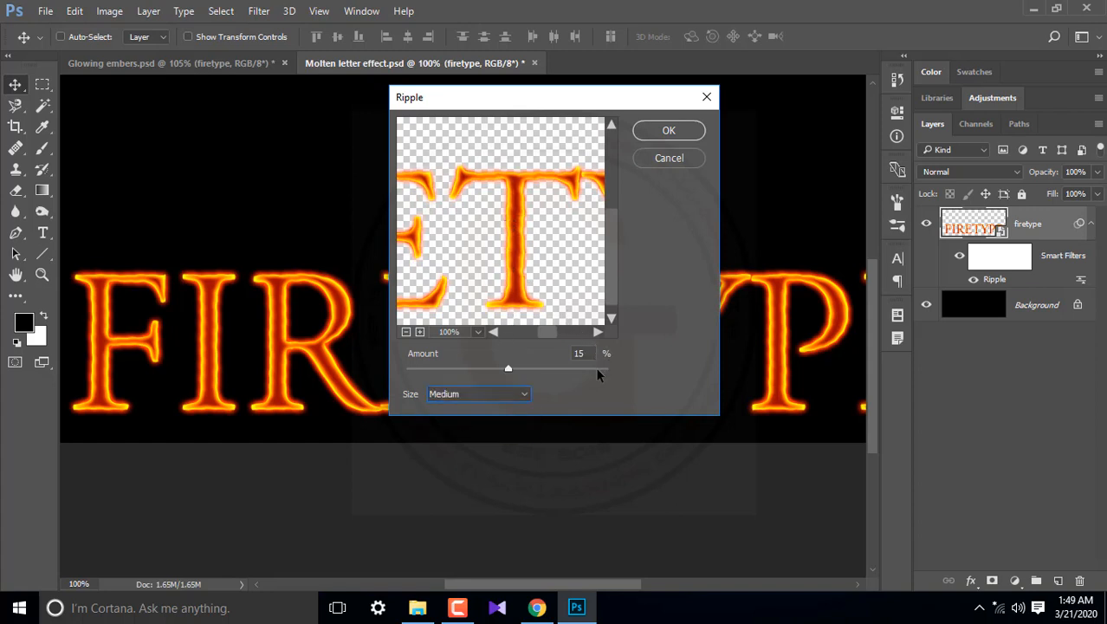
key(shift+Tab)
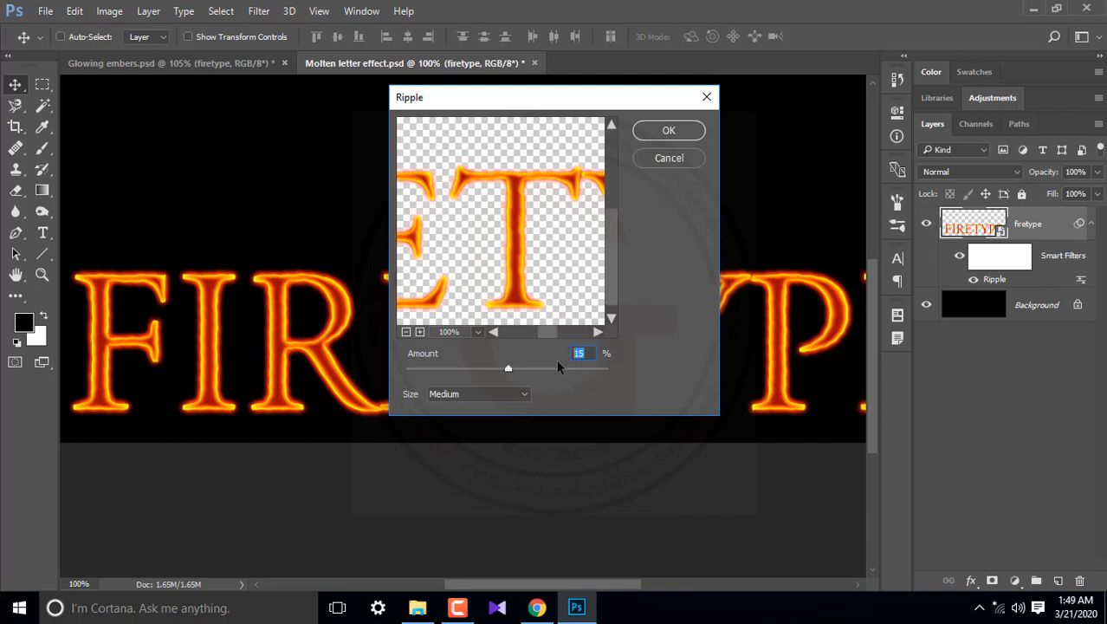
text(50)
click(668, 132)
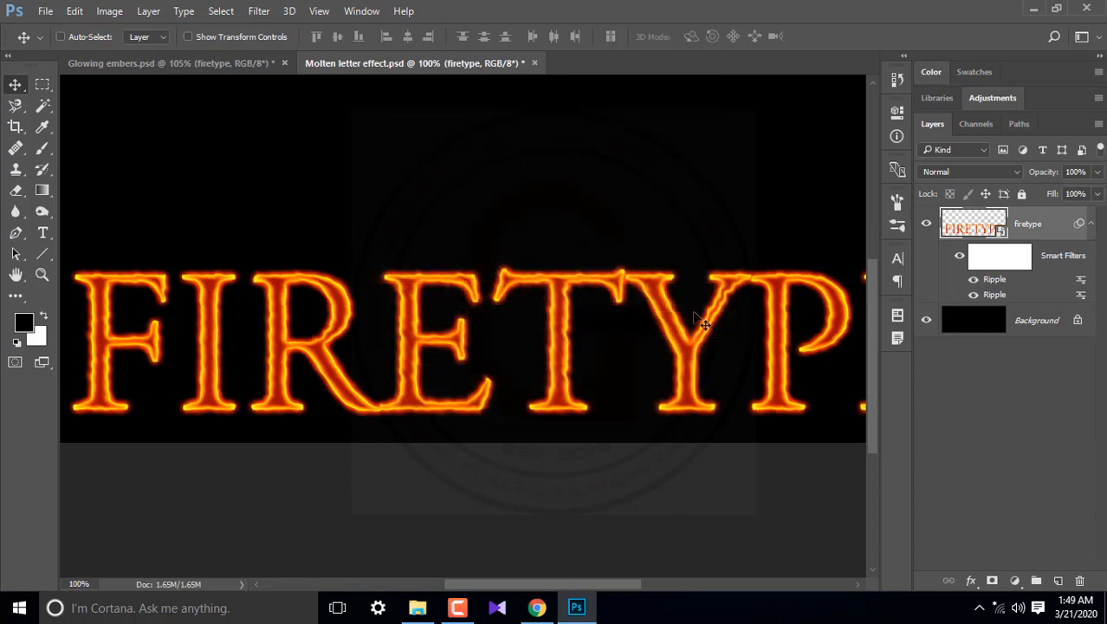
Set the blending opacity of the upper Ripple smart filter to 50%
double_click(1081, 282)
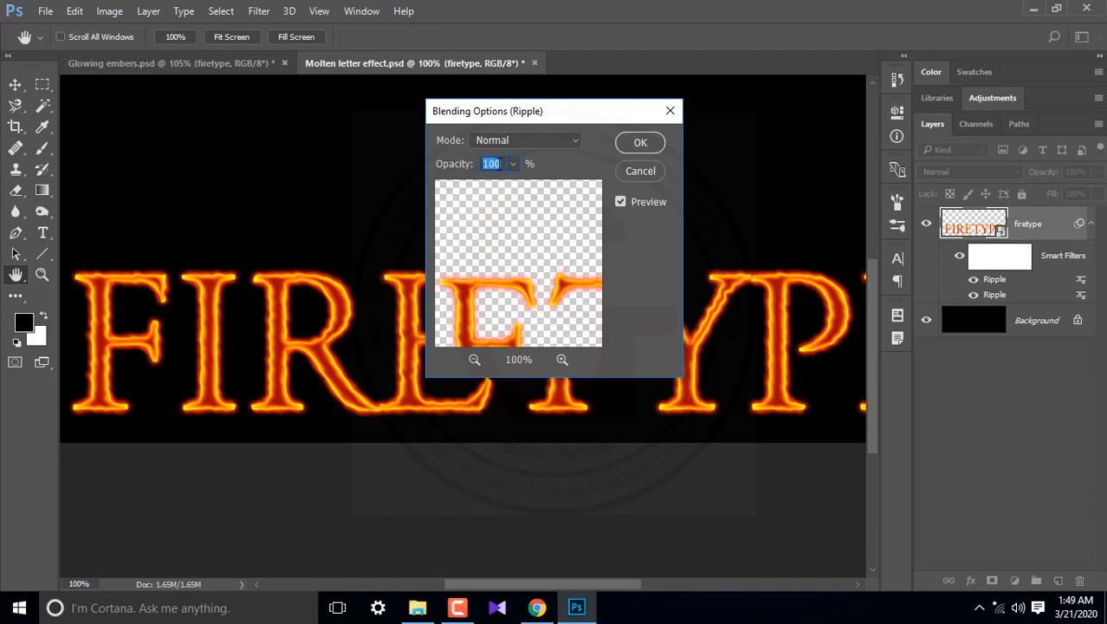
click(632, 144)
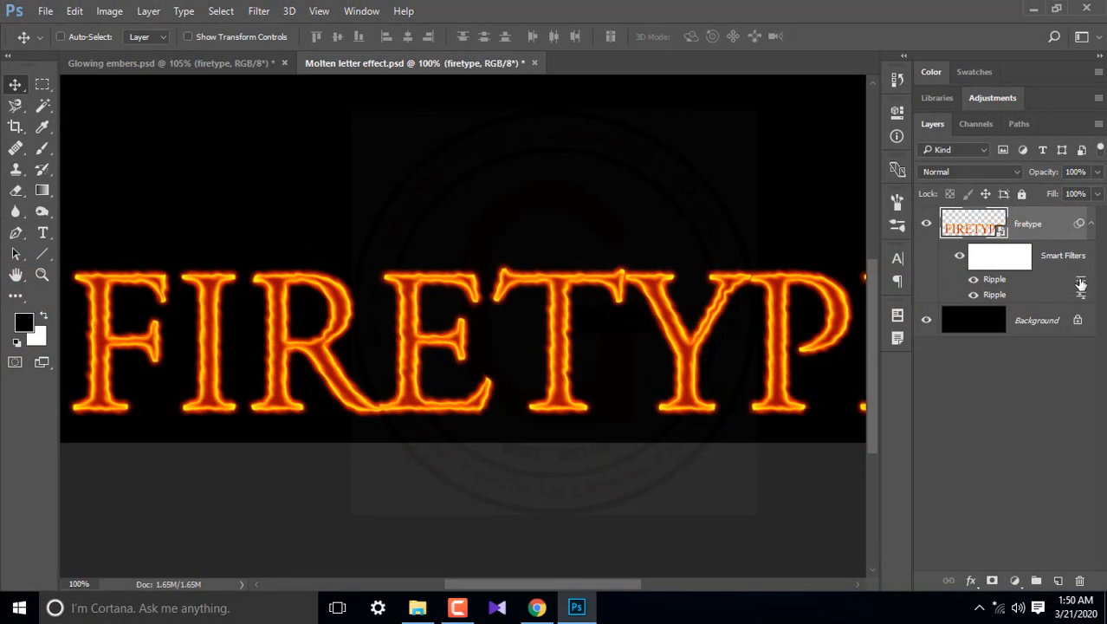
double_click(1080, 283)
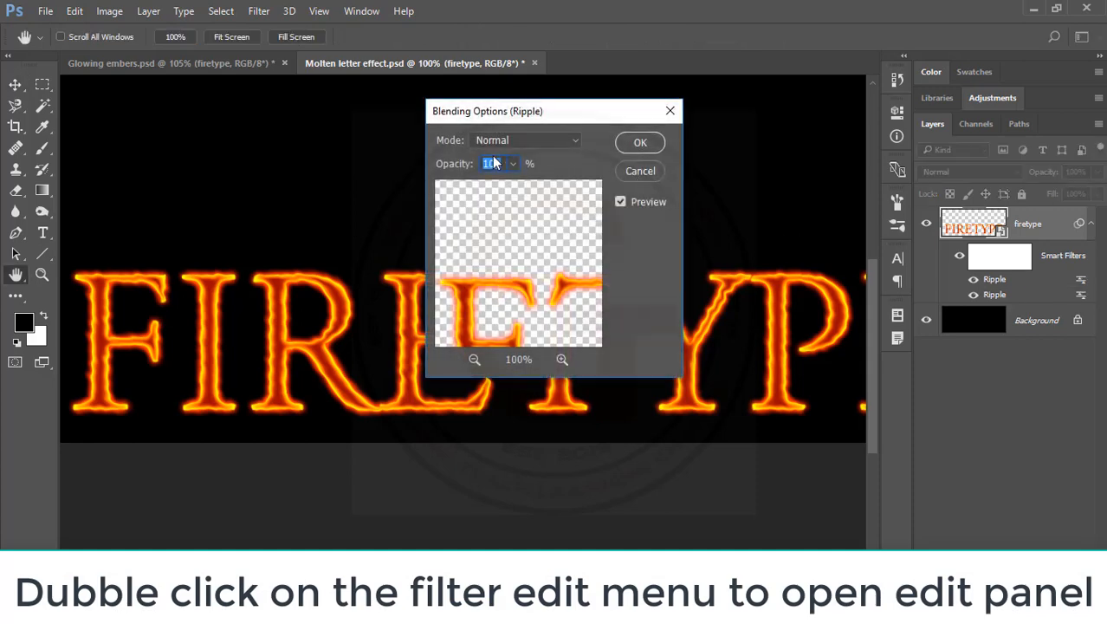
text(50)
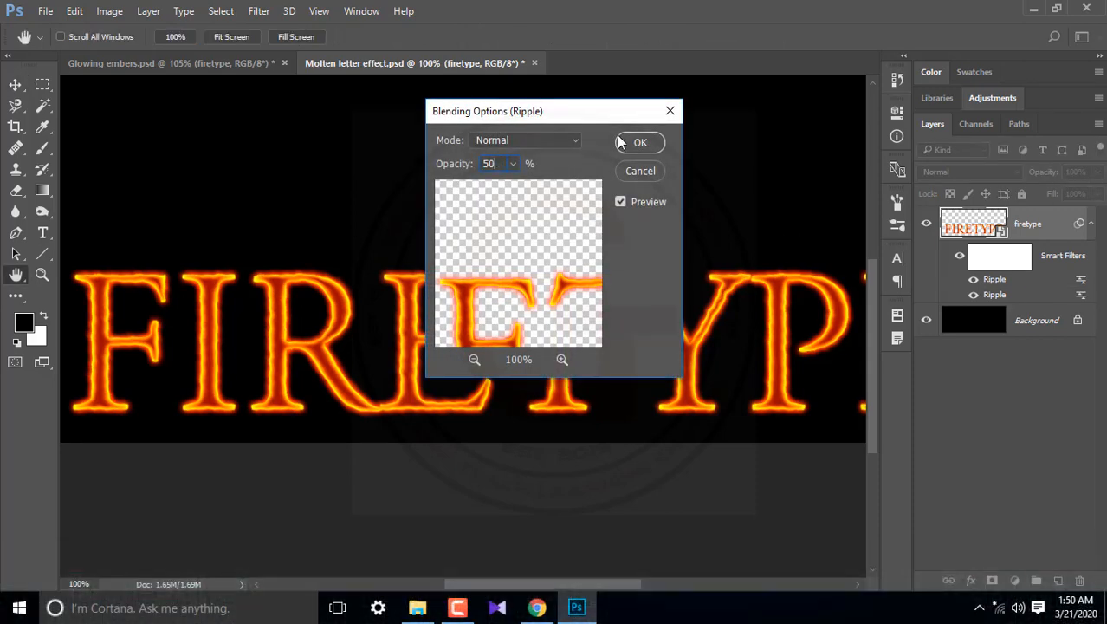
click(633, 144)
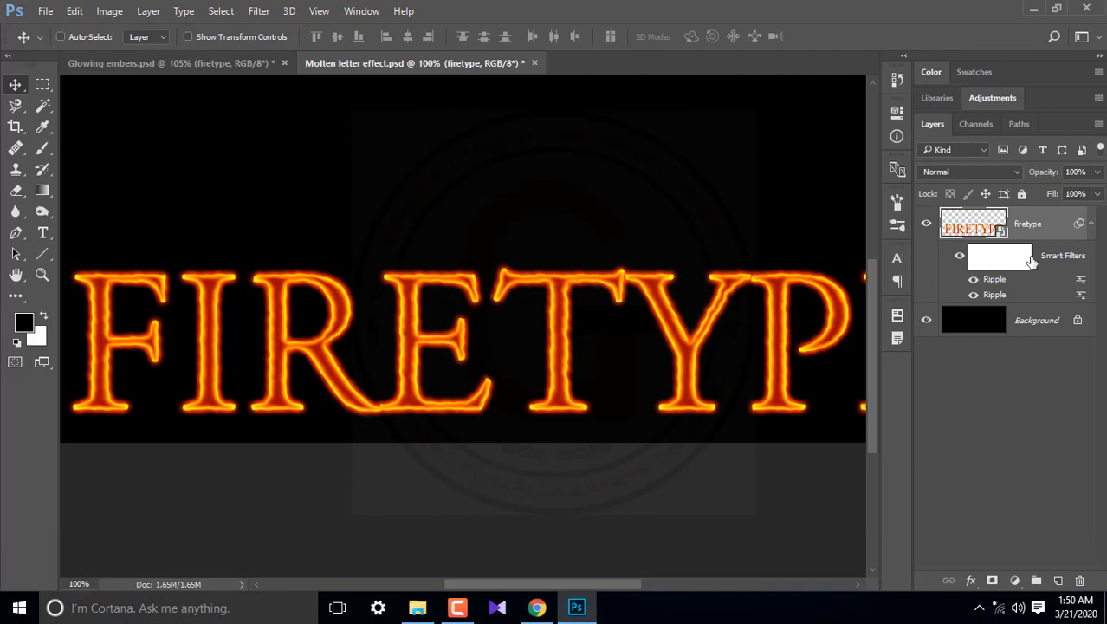
Open the Filter Gallery for the firetype layer and choose the Bas Relief filter from the Sketch category
click(249, 15)
mouse_move(305, 238)
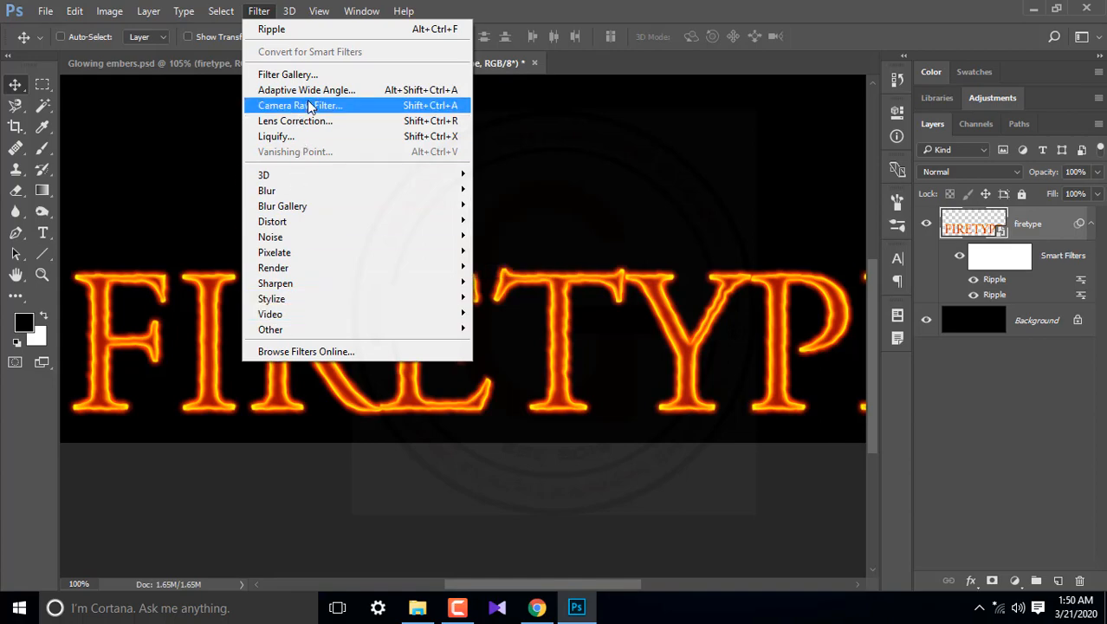
click(288, 75)
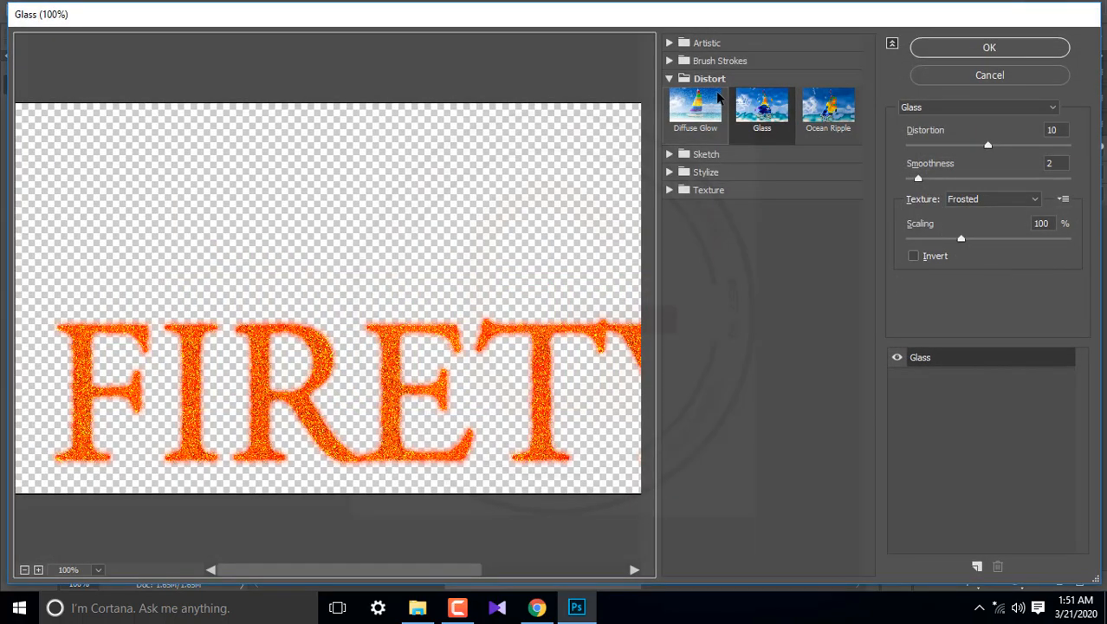
click(672, 80)
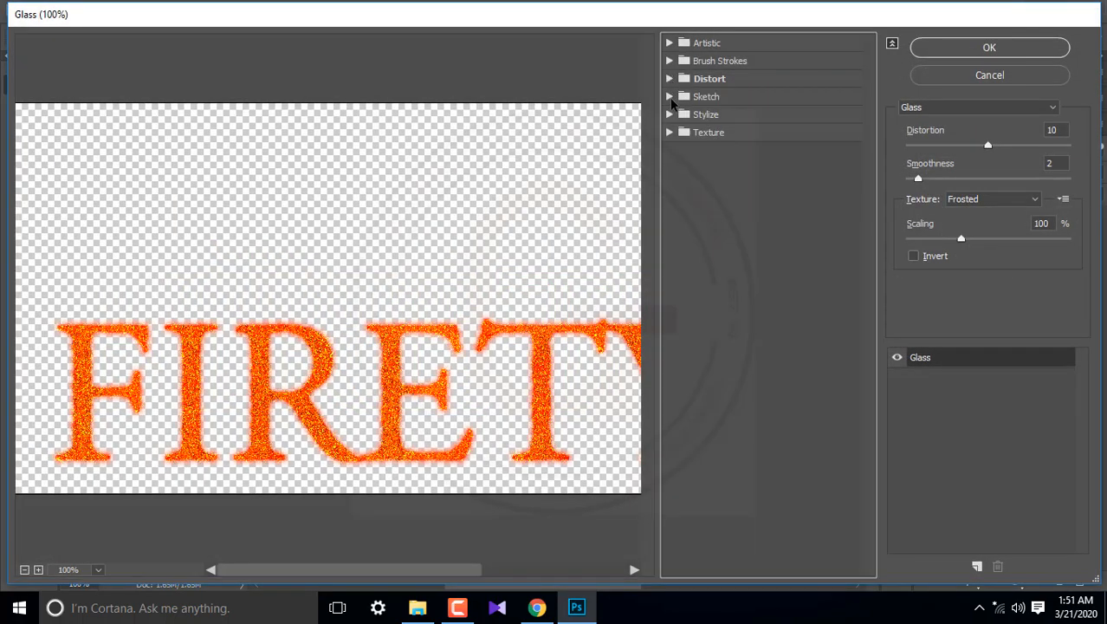
click(672, 98)
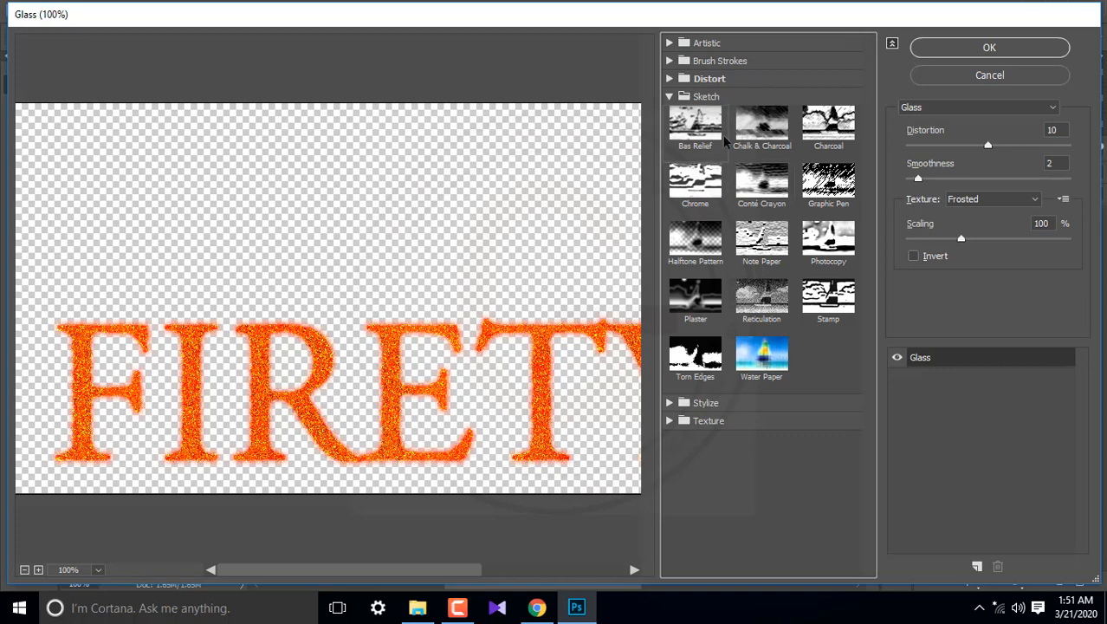
click(693, 139)
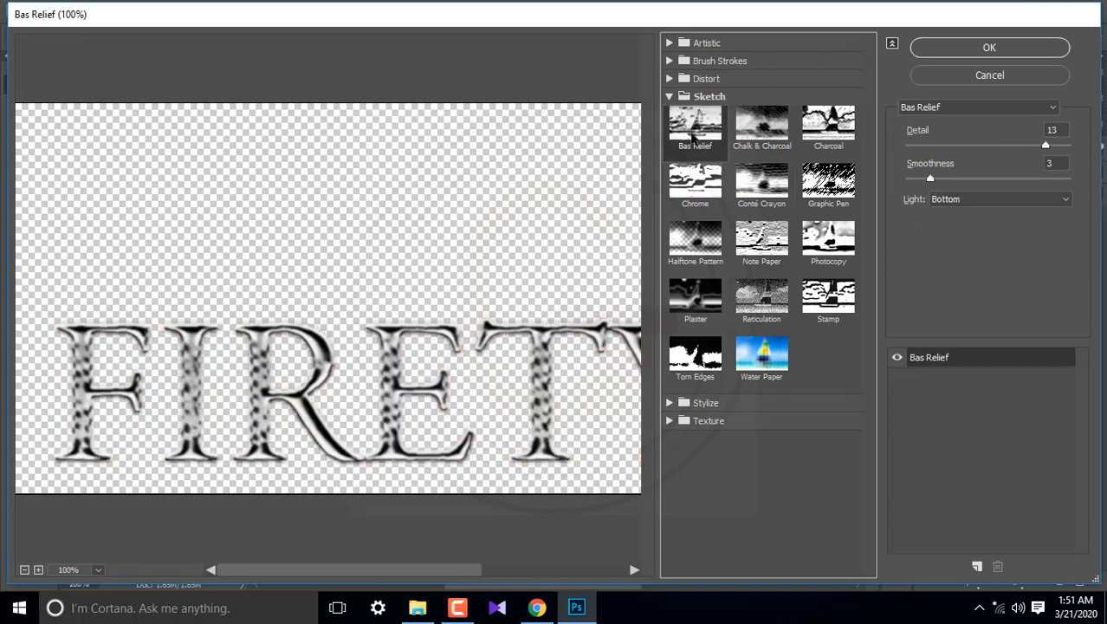
Set the Bas Relief light direction to Top and apply the filter to the firetype layer
drag(742, 26, 711, 26)
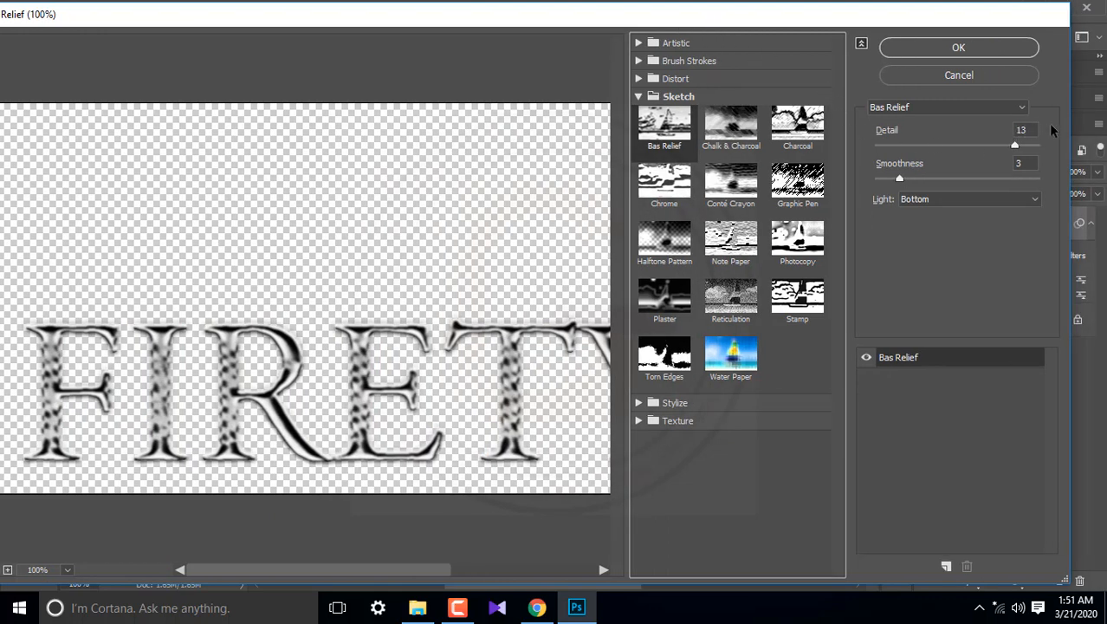
click(1026, 162)
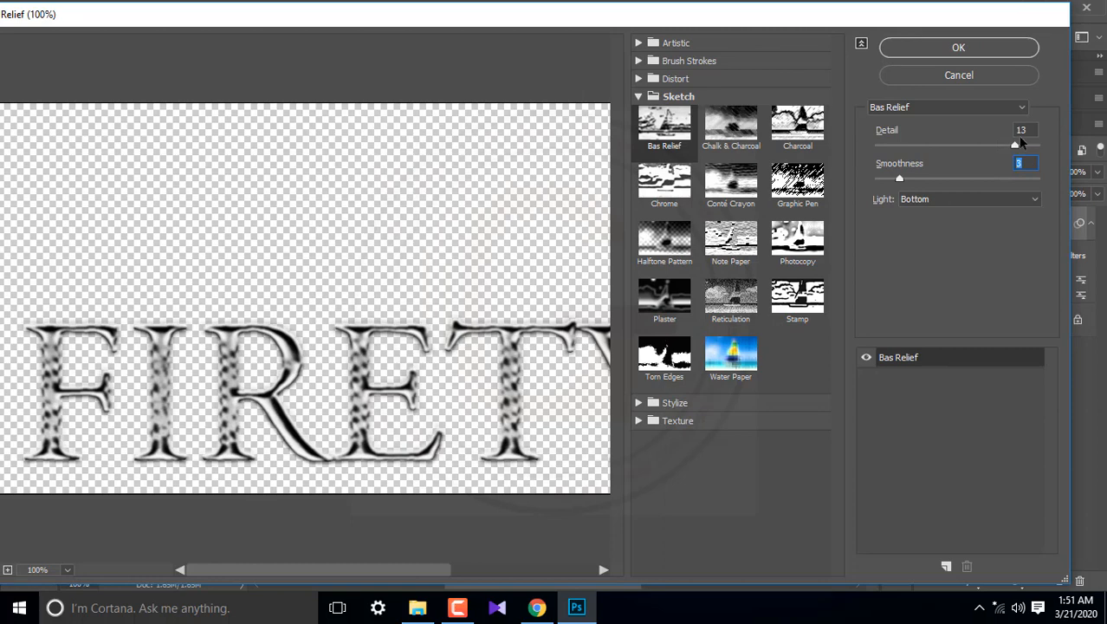
click(993, 201)
click(921, 268)
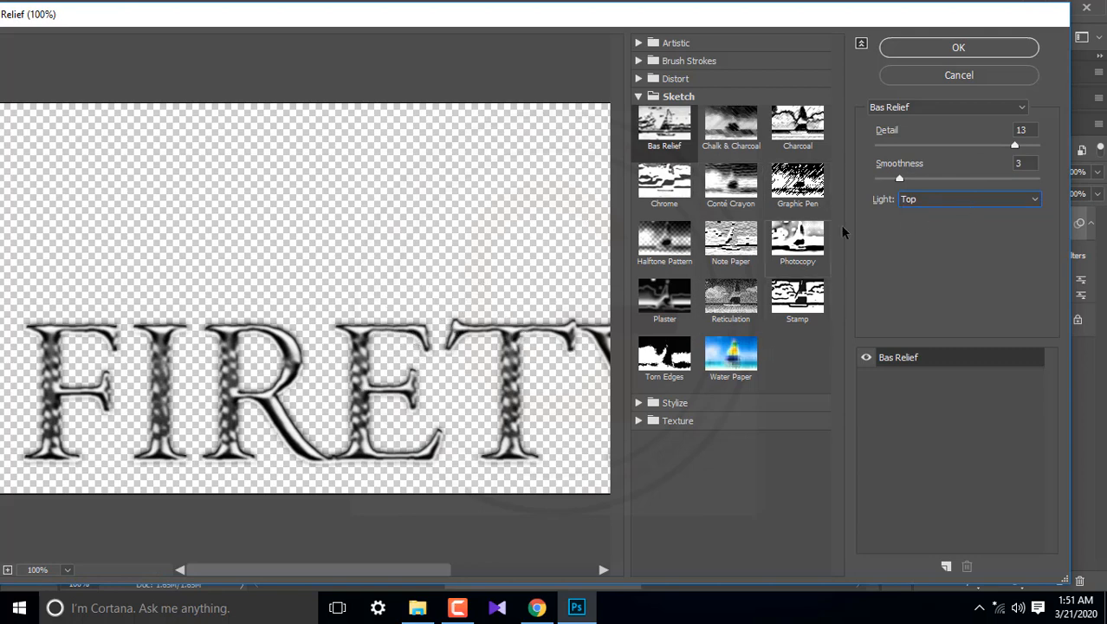
click(934, 49)
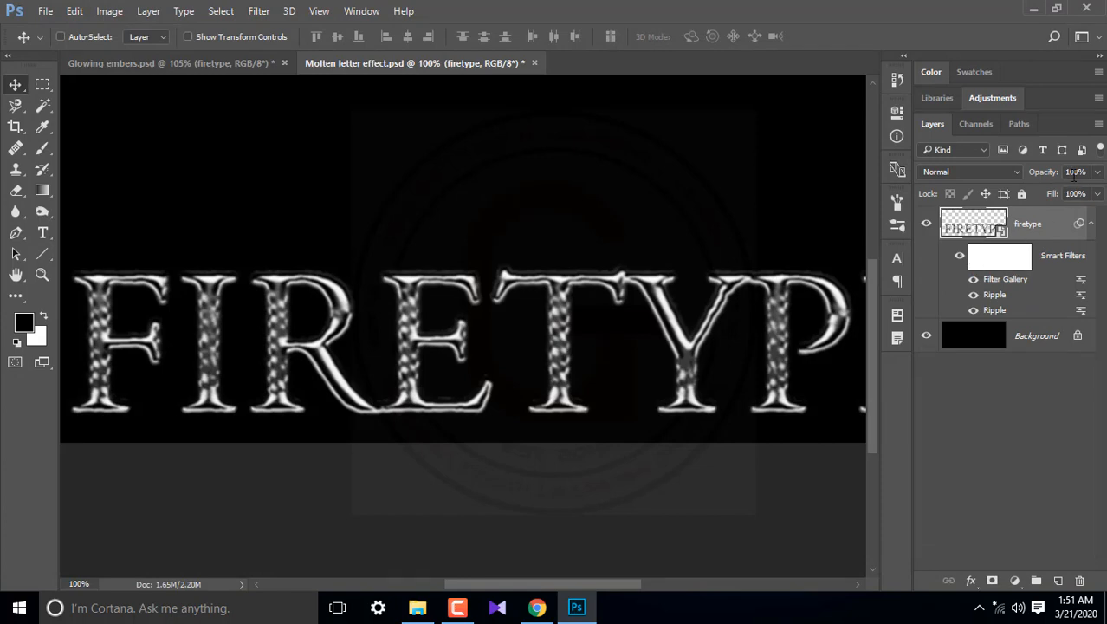
Set the Filter Gallery smart filter's blending mode to Overlay with 100% opacity
key(h)
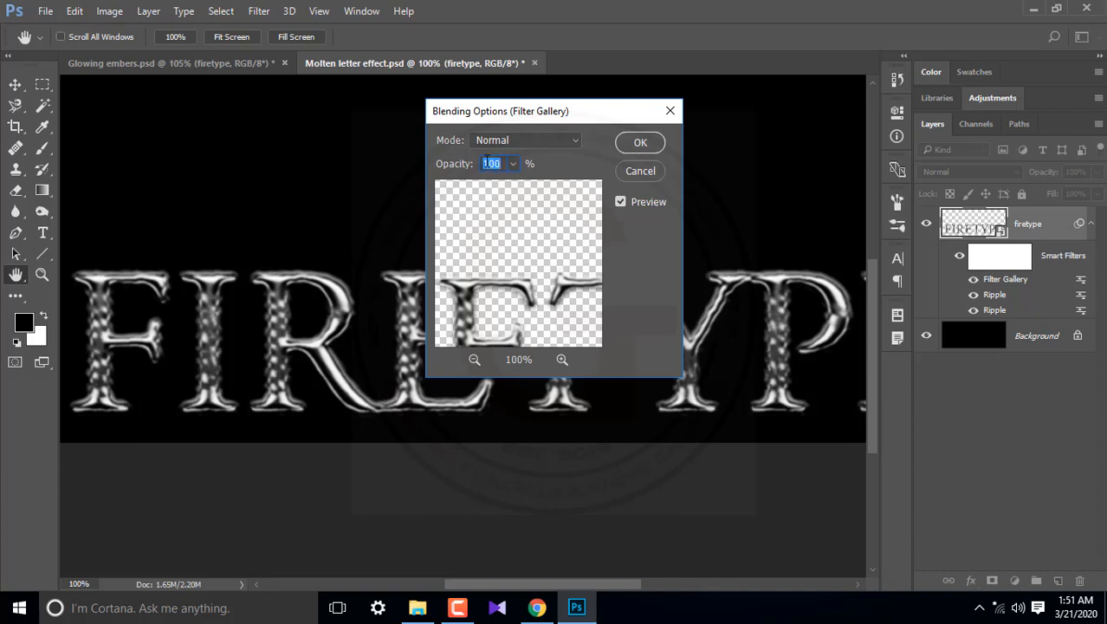
text(5)
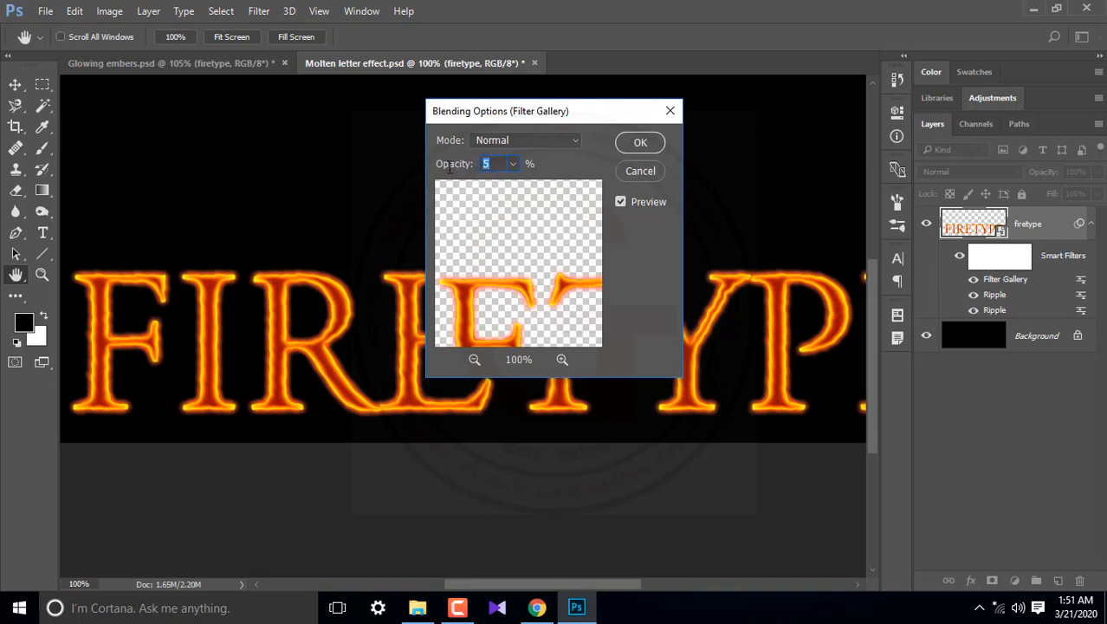
text(100)
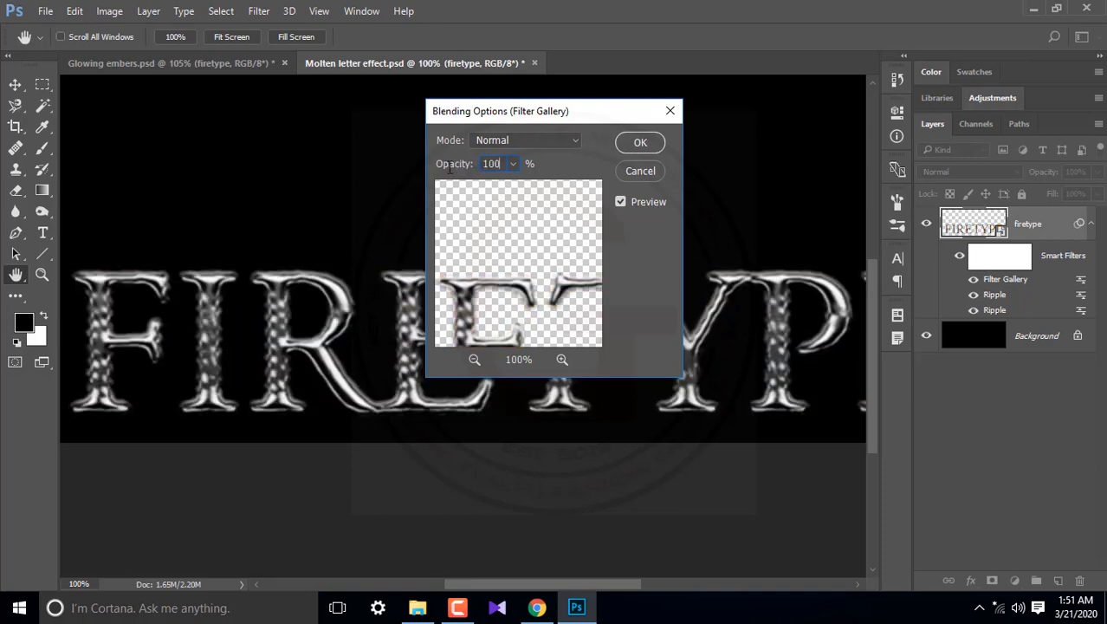
click(494, 143)
click(498, 327)
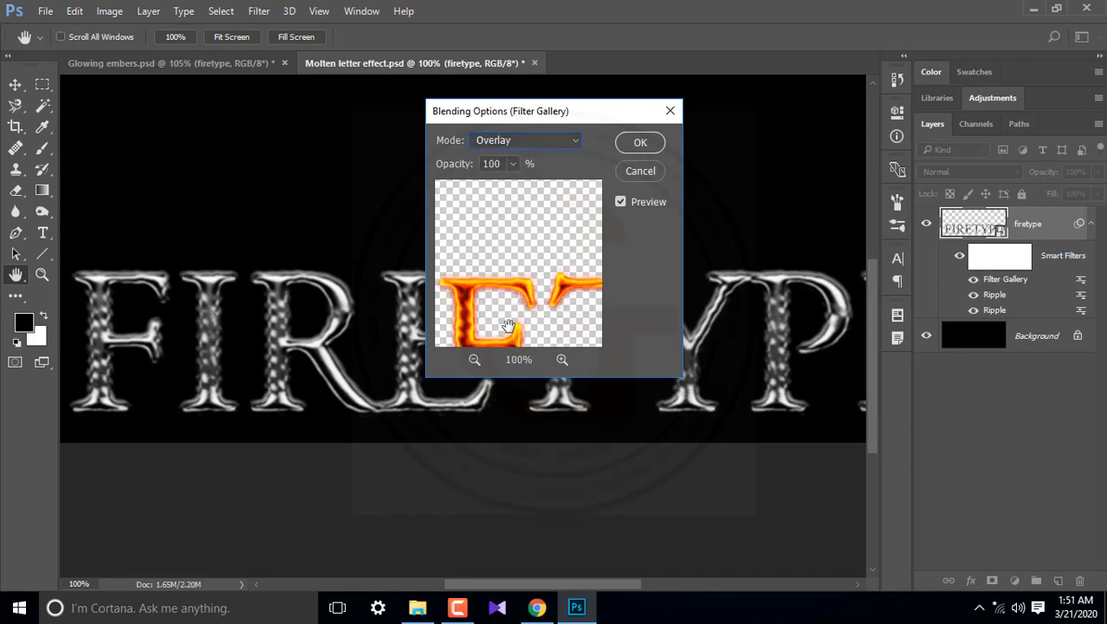
click(639, 144)
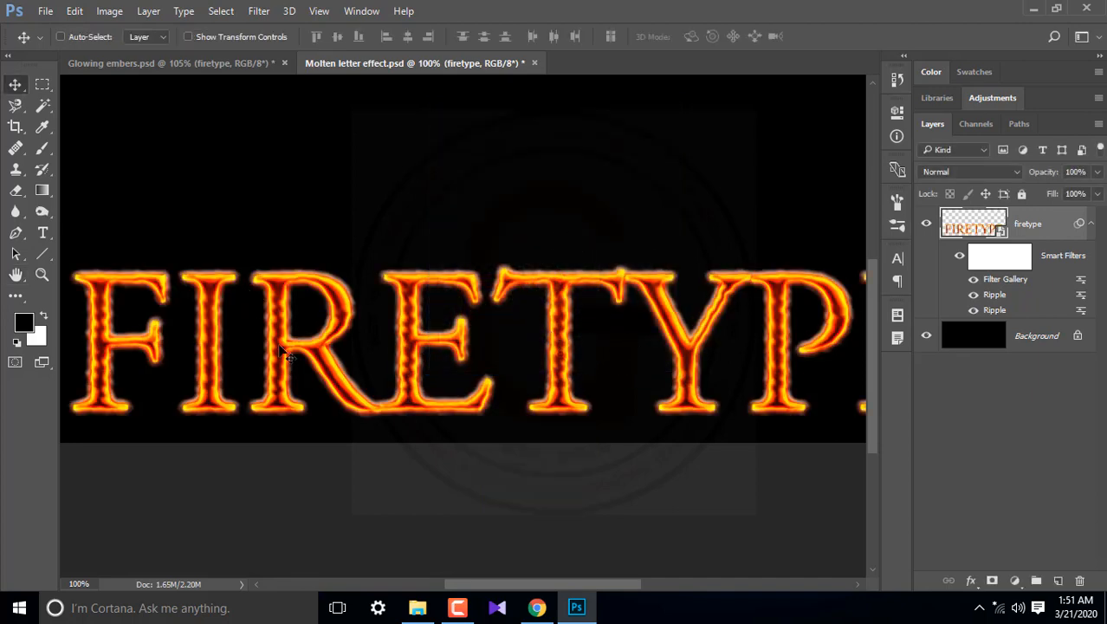
Delete the filter mask from the firetype layer's smart filters
right_click(988, 267)
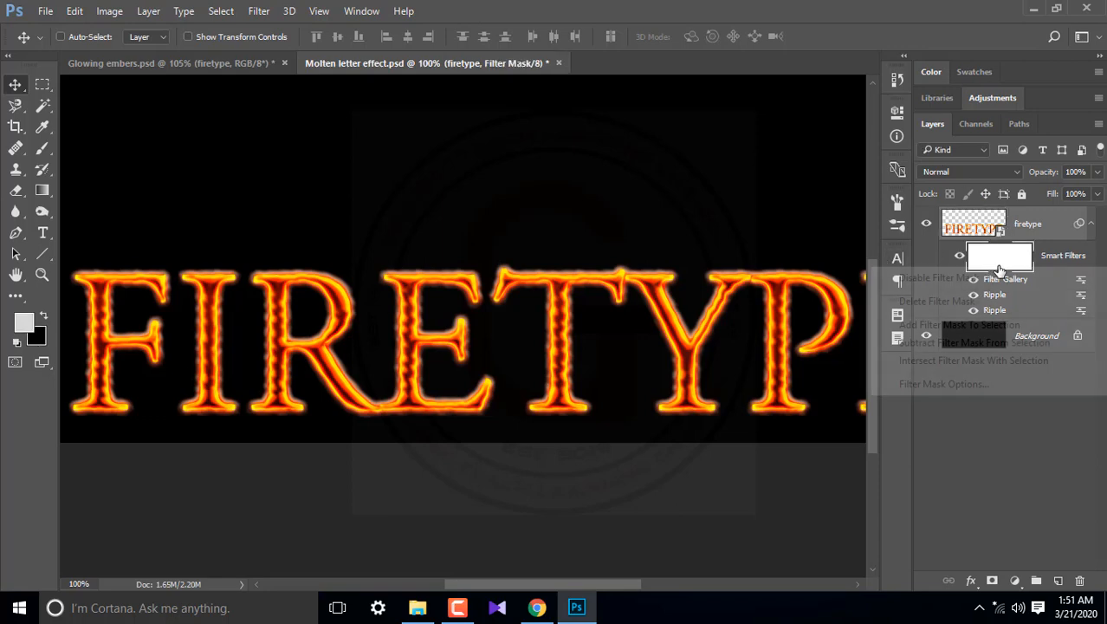
click(953, 302)
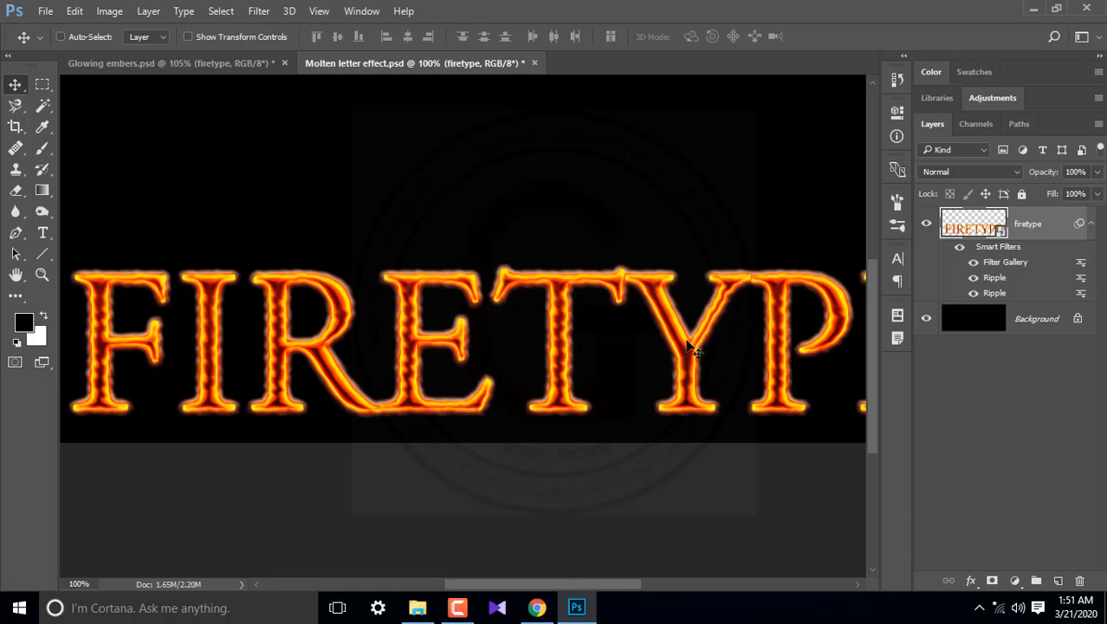
Move the FIRETYPE text up to the vertical centre of the canvas and hide the side panels
scroll(689, 347, down, 2)
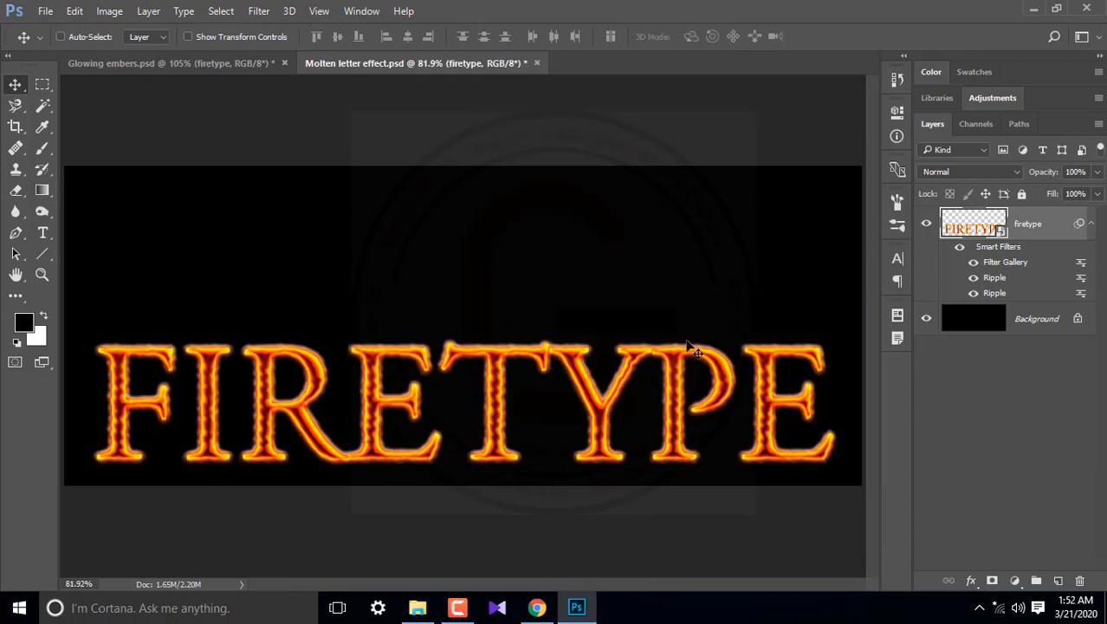
drag(595, 410, 593, 343)
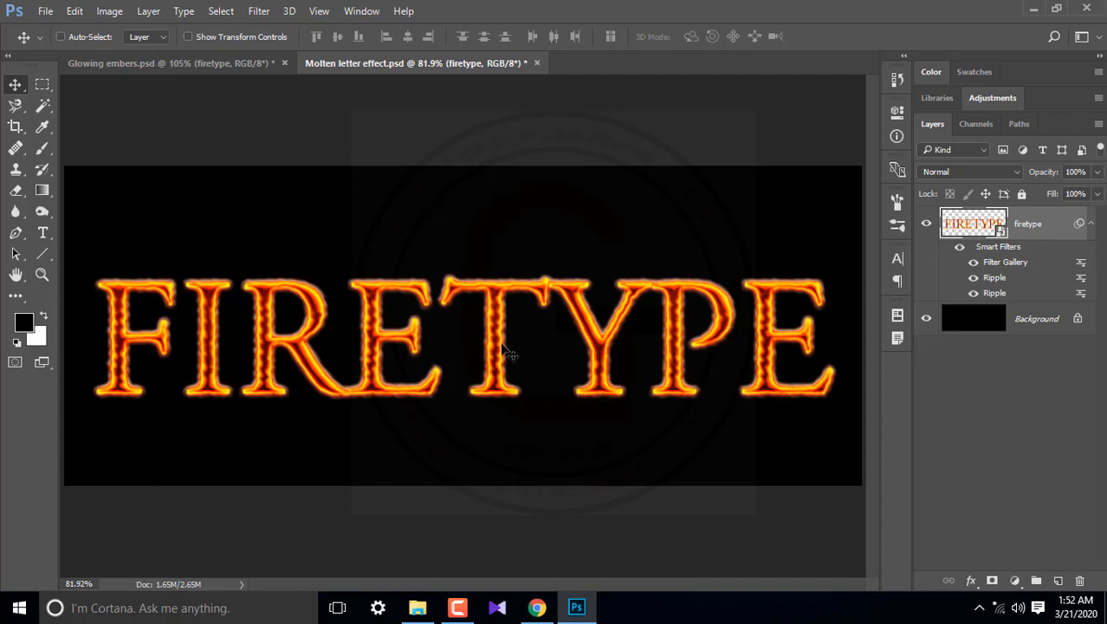
drag(498, 339, 498, 329)
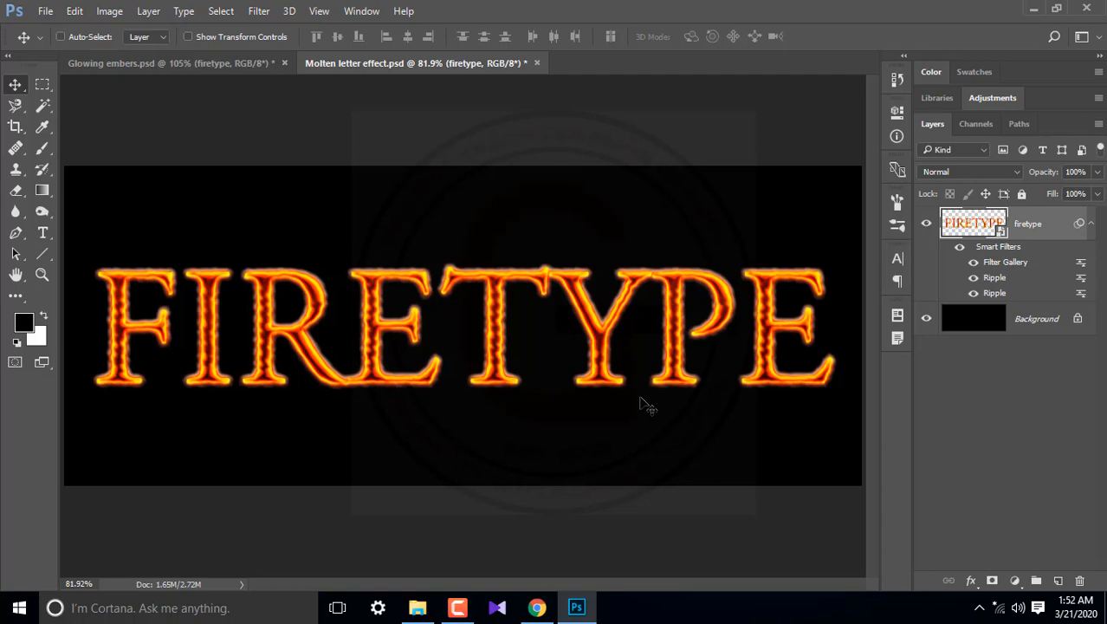
key(shift+Tab)
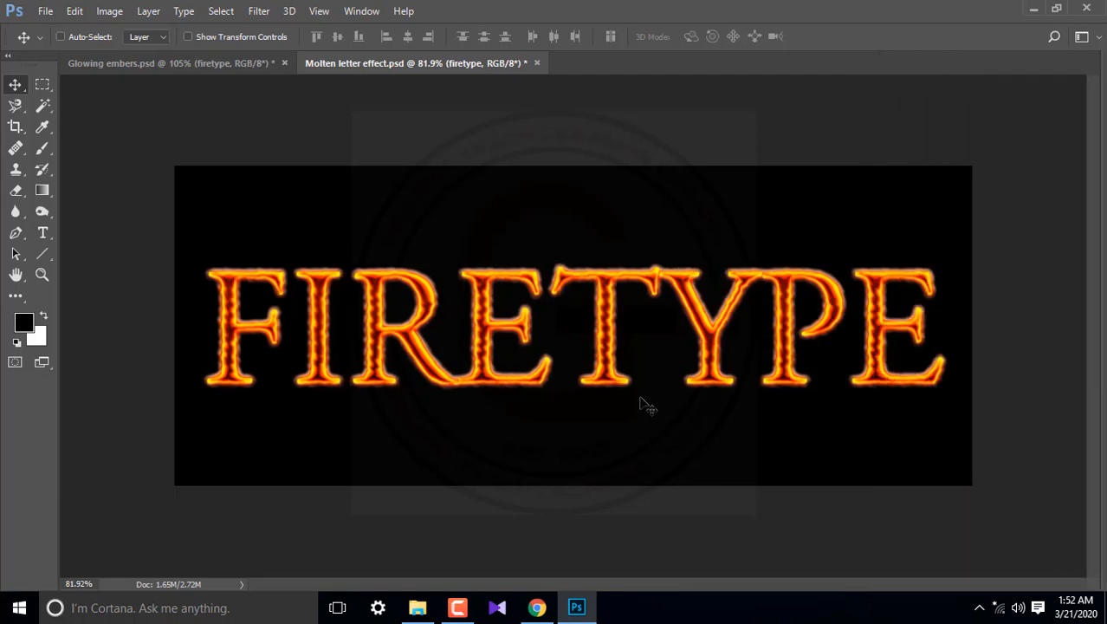
key(ctrl+0)
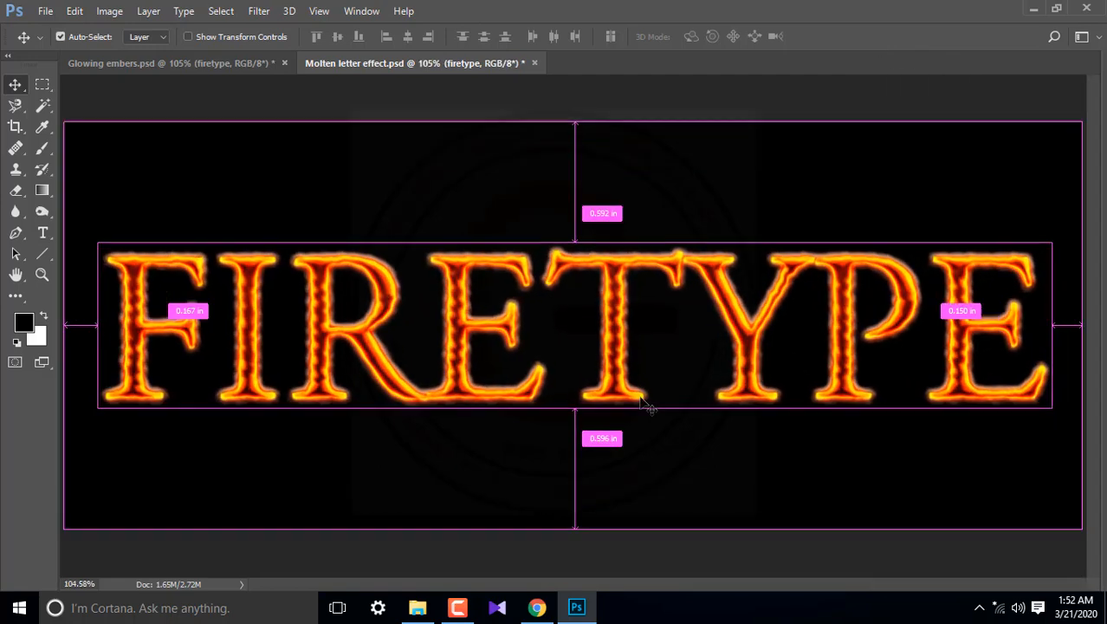